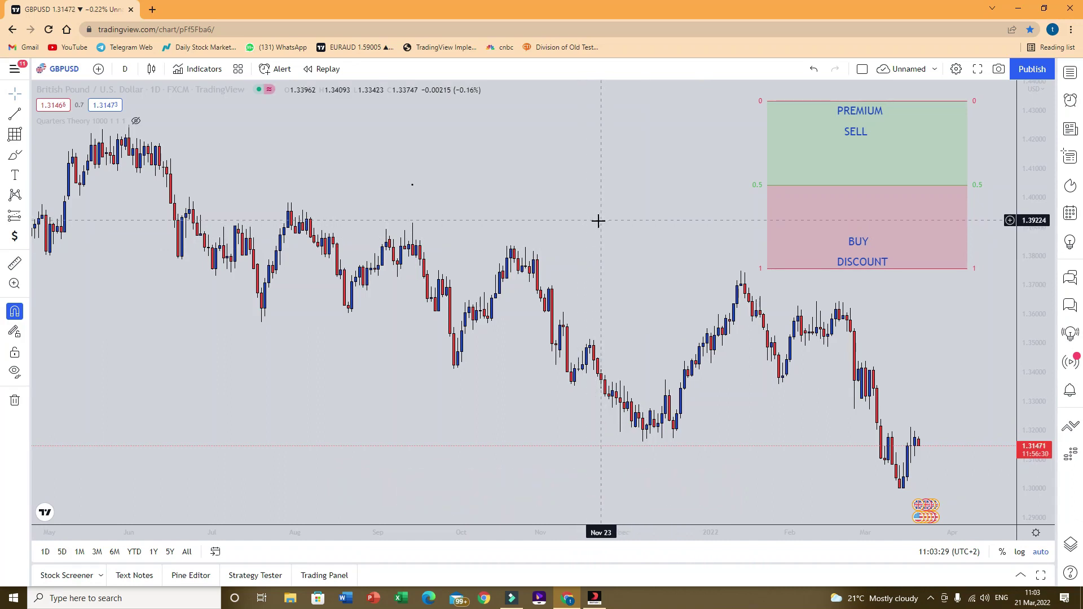
Brush a falling price path from above the premium/discount box, retracing into the premium zone twice and ending below the discount zone.
click(15, 156)
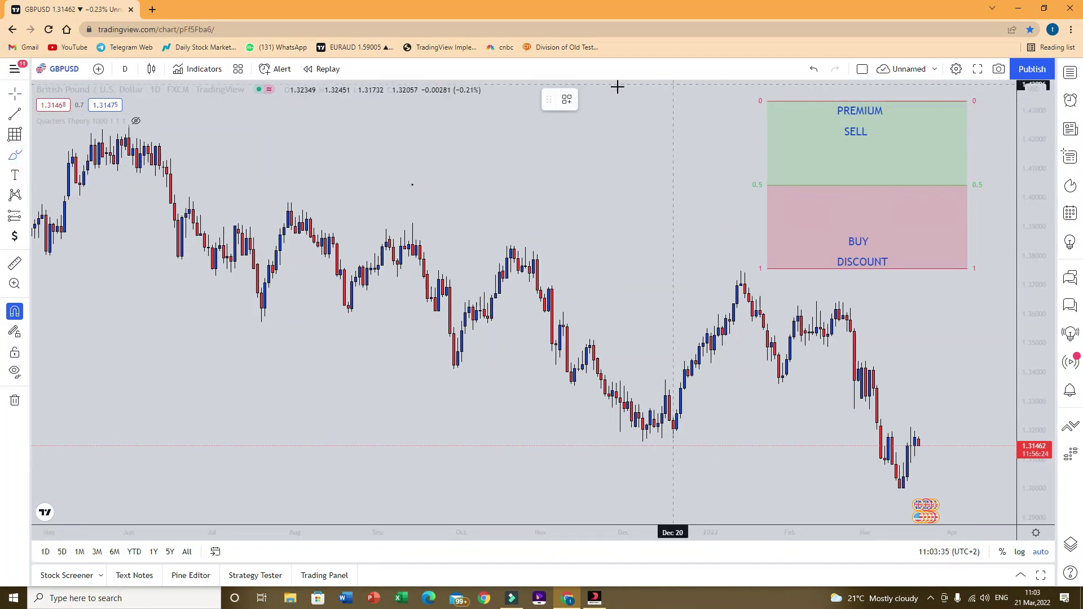
mouse_move(614, 89)
mouse_down()
mouse_move(665, 198)
mouse_move(725, 99)
mouse_move(760, 271)
mouse_up()
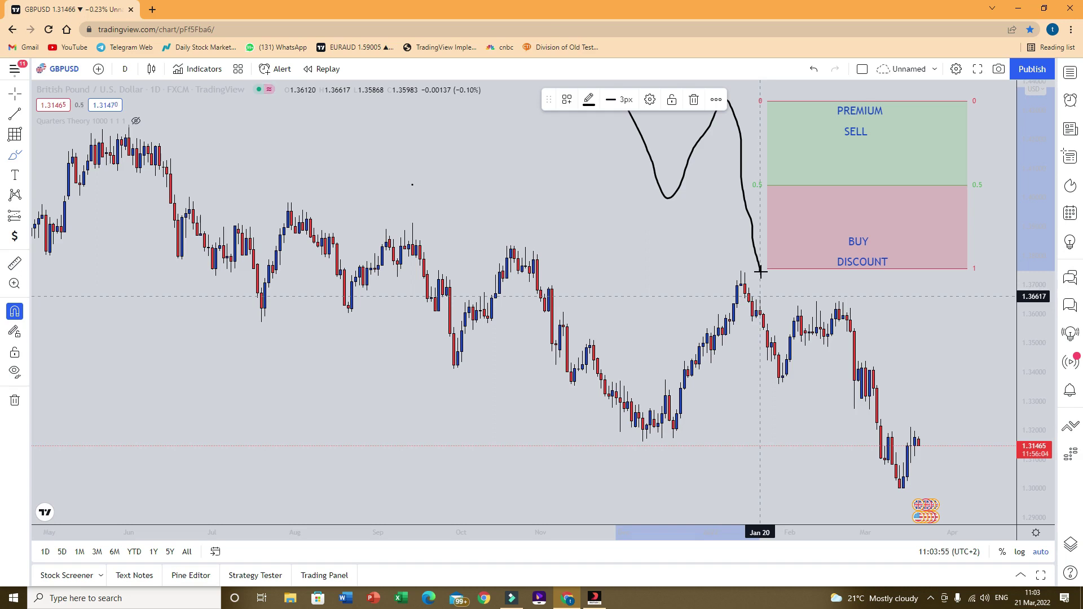
drag(761, 272, 790, 183)
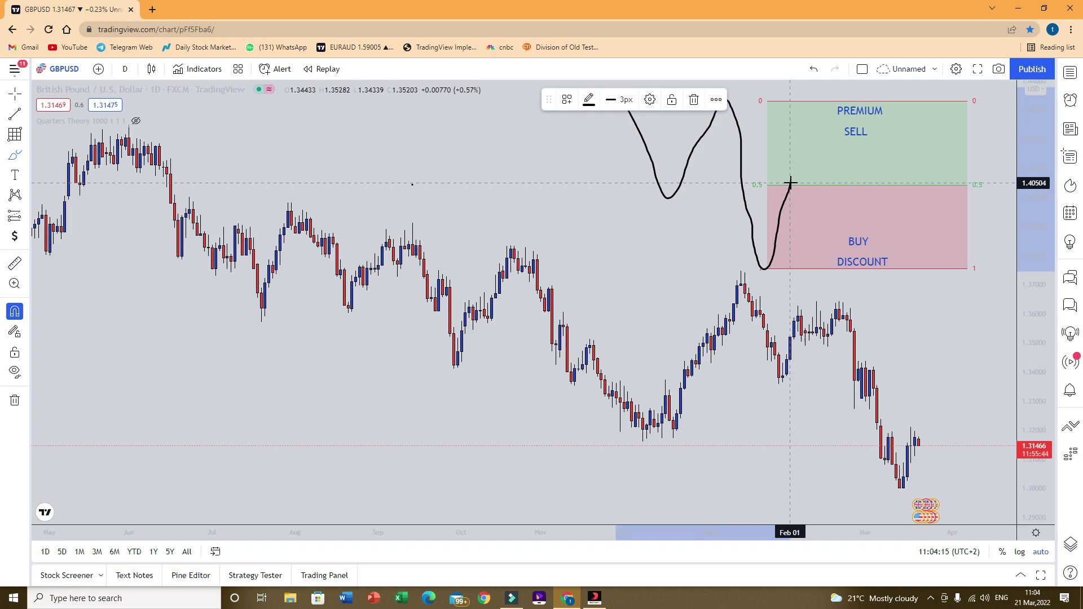
drag(790, 184, 806, 145)
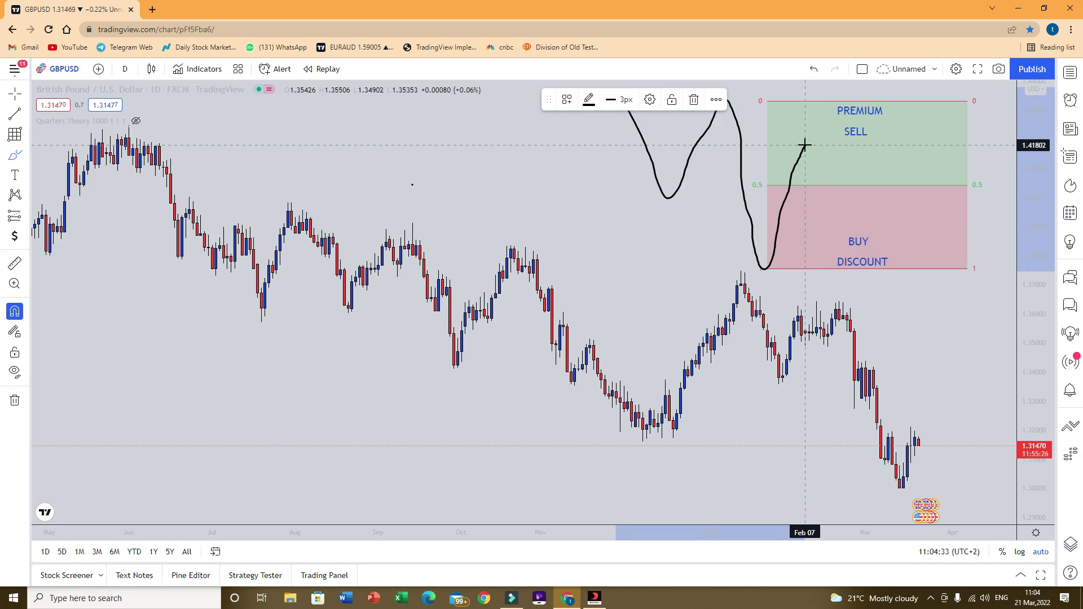
drag(806, 145, 808, 136)
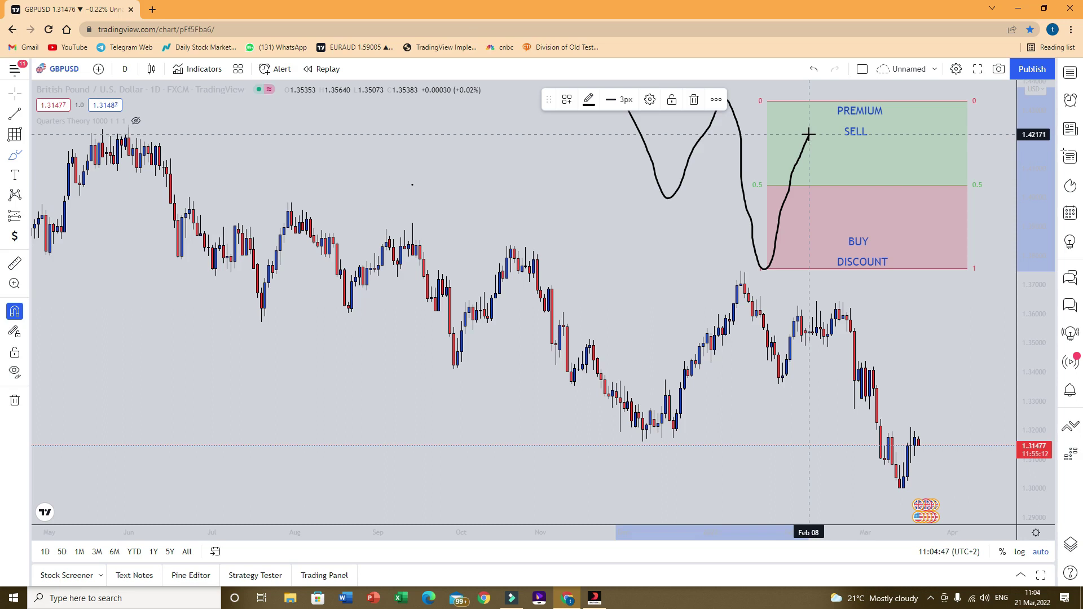
mouse_move(809, 134)
mouse_down()
mouse_move(834, 129)
mouse_move(844, 198)
mouse_up()
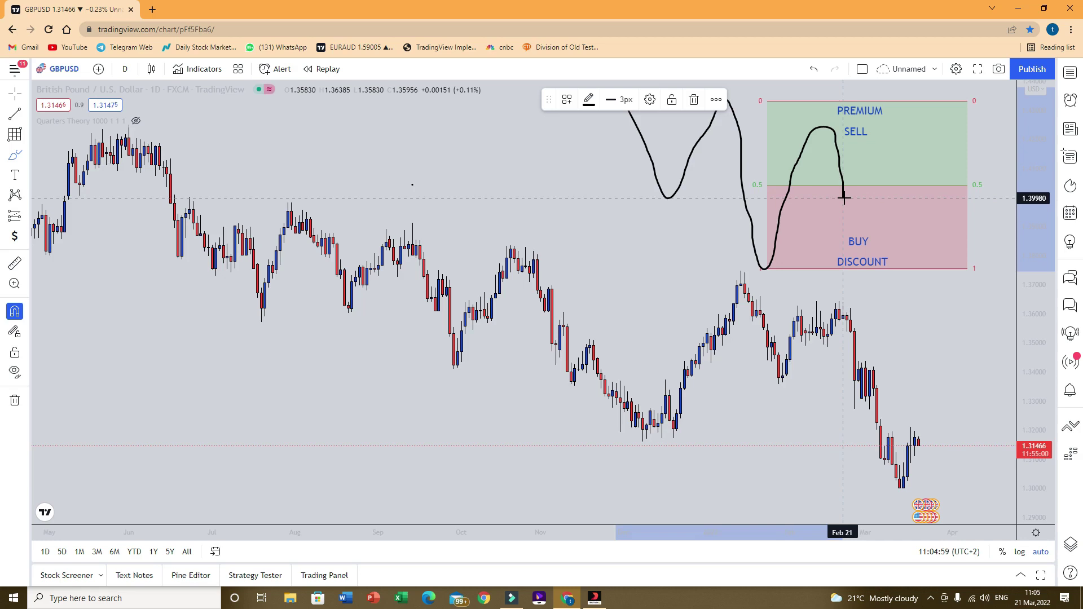
drag(845, 197, 870, 157)
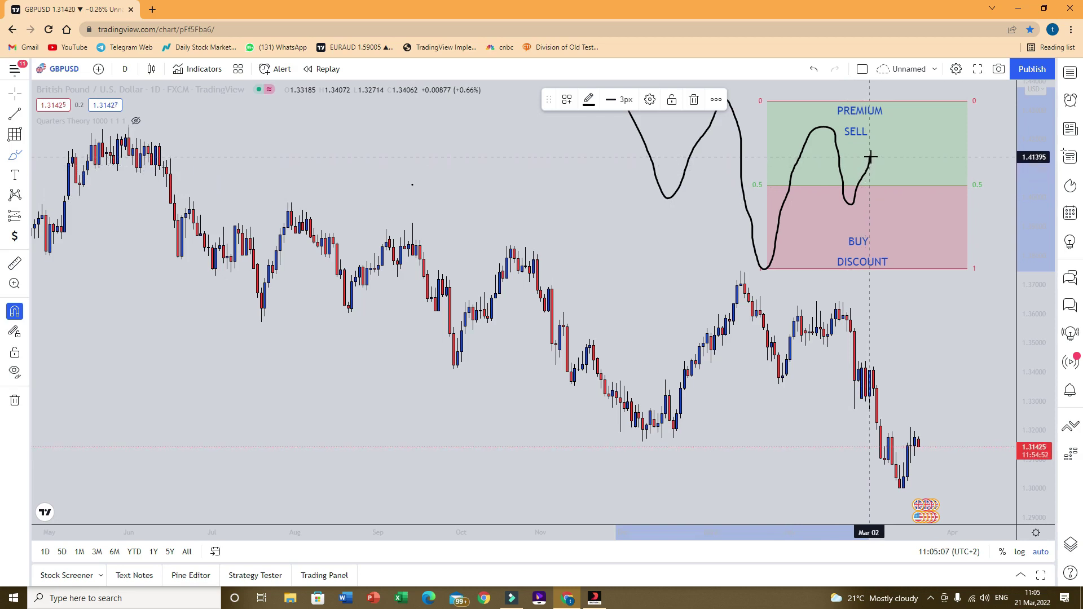
drag(871, 157, 896, 257)
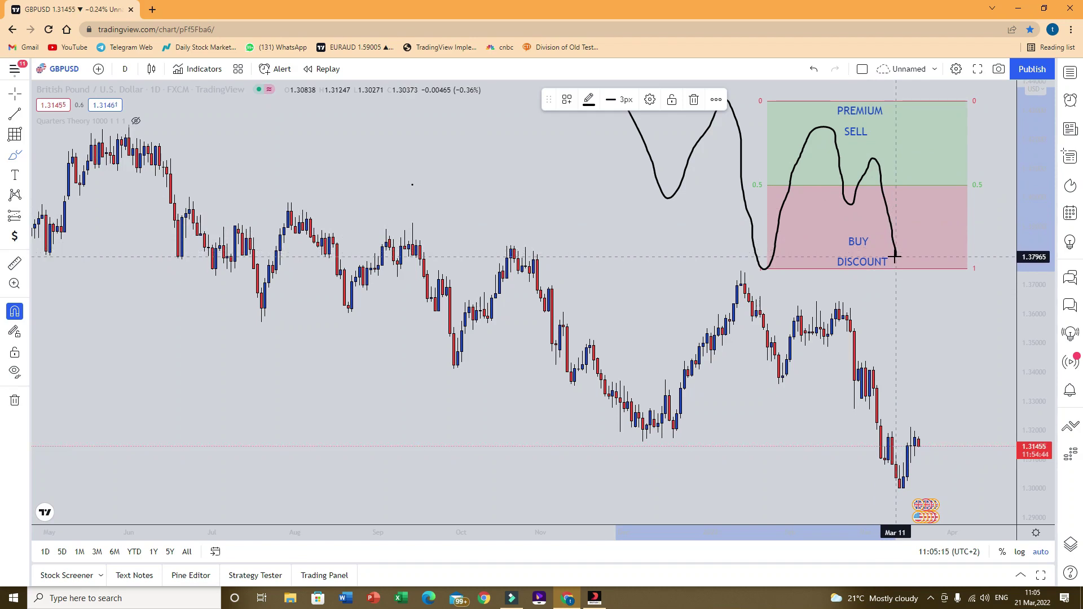
drag(895, 256, 903, 318)
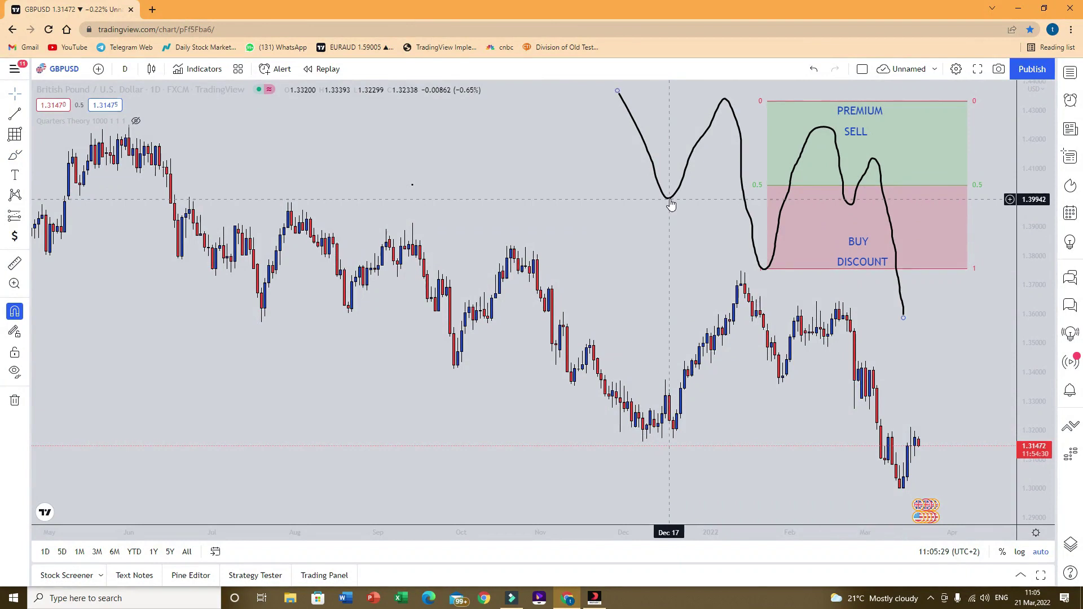
Remove the falling brush path from the chart.
right_click(670, 204)
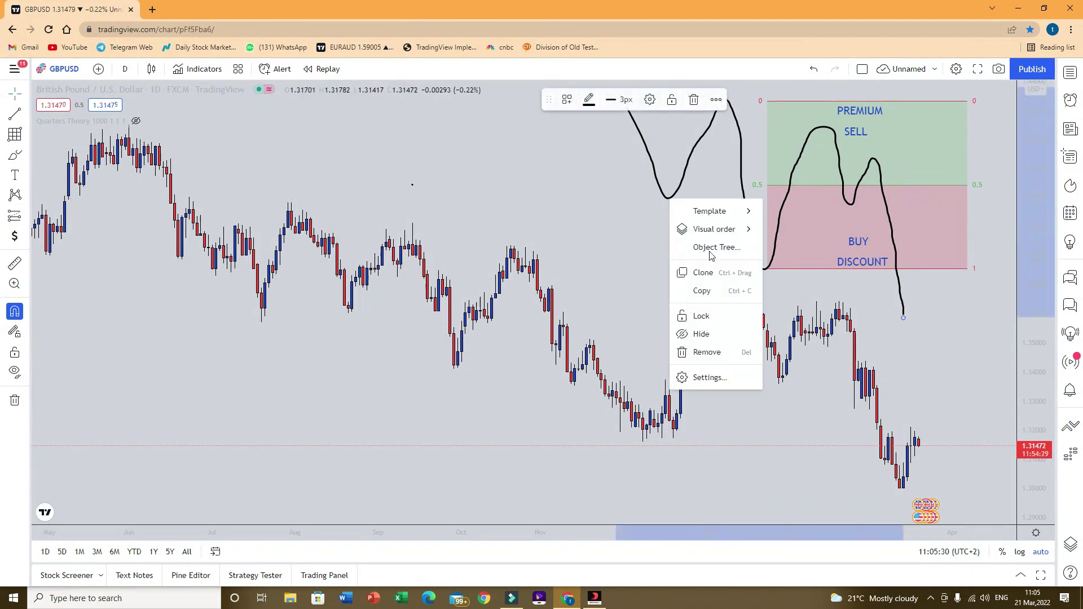
click(707, 353)
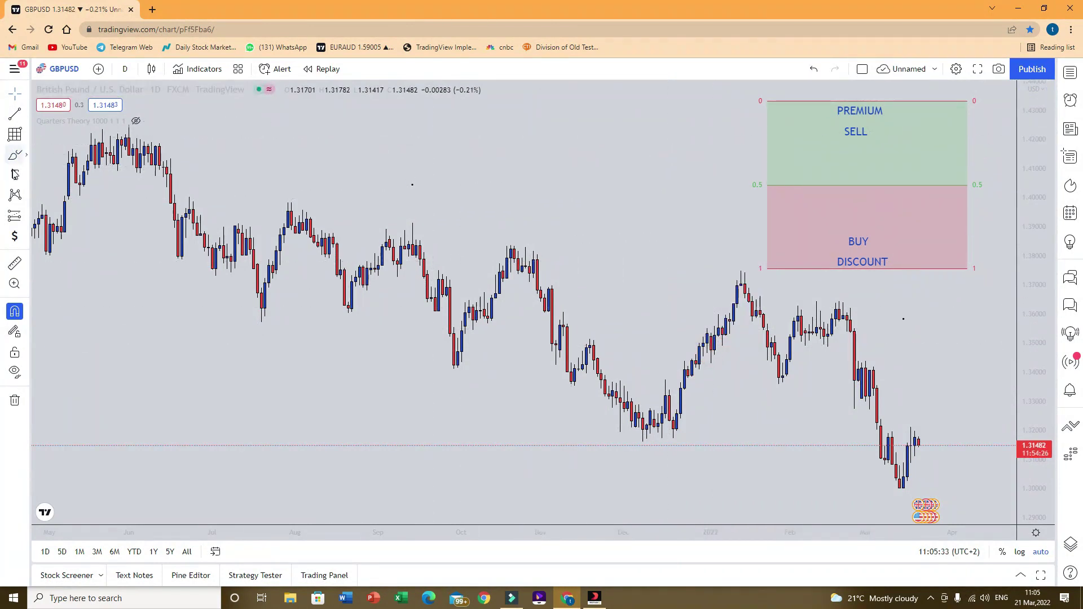
Brush a rising price path with two pullbacks into the discount zone, and bracket the second pullback's low with two near-horizontal strokes.
click(15, 155)
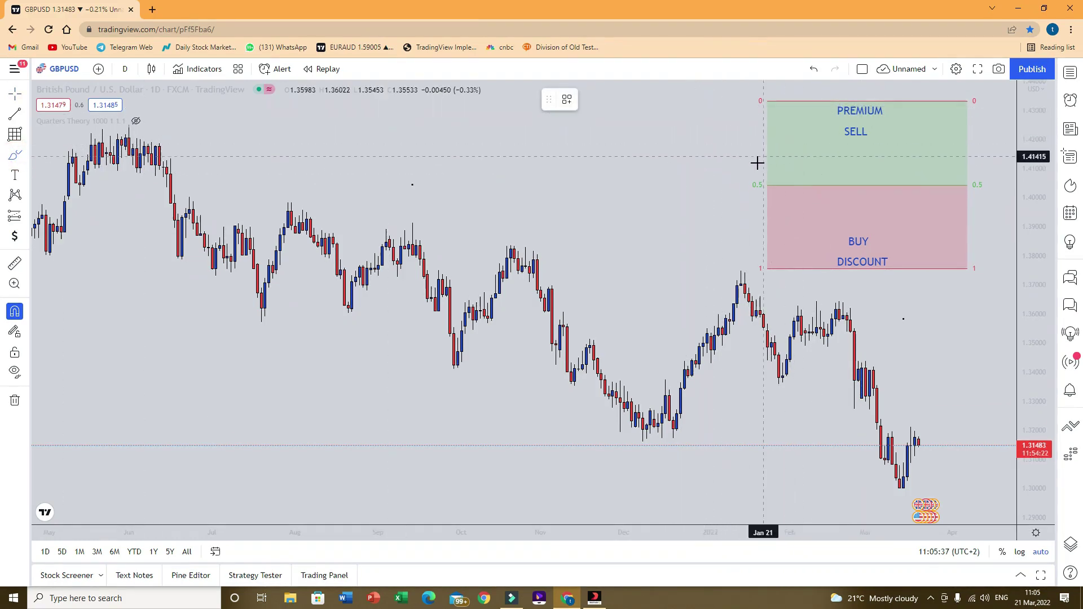
mouse_move(655, 326)
mouse_down()
mouse_move(745, 98)
mouse_move(791, 277)
mouse_move(844, 91)
mouse_move(866, 187)
mouse_up()
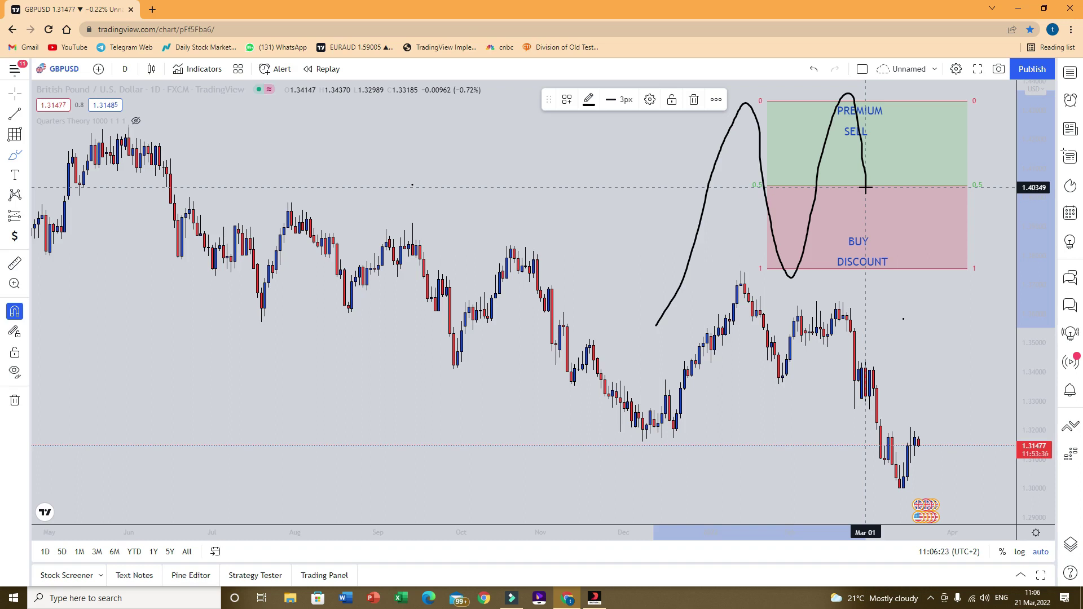
mouse_move(866, 187)
mouse_down()
mouse_move(873, 237)
mouse_move(891, 227)
mouse_up()
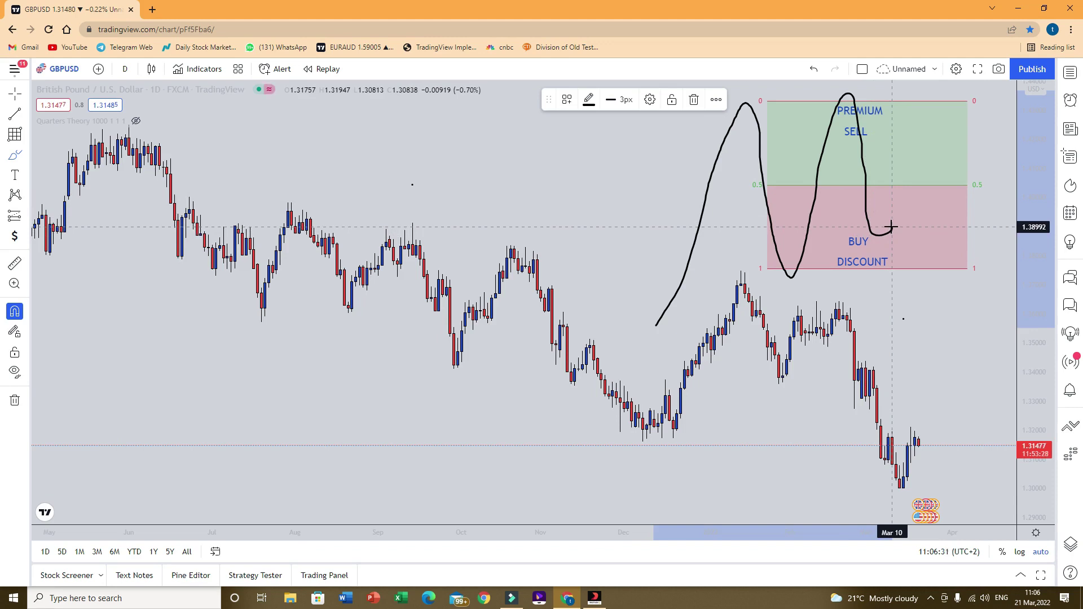
drag(891, 225, 900, 186)
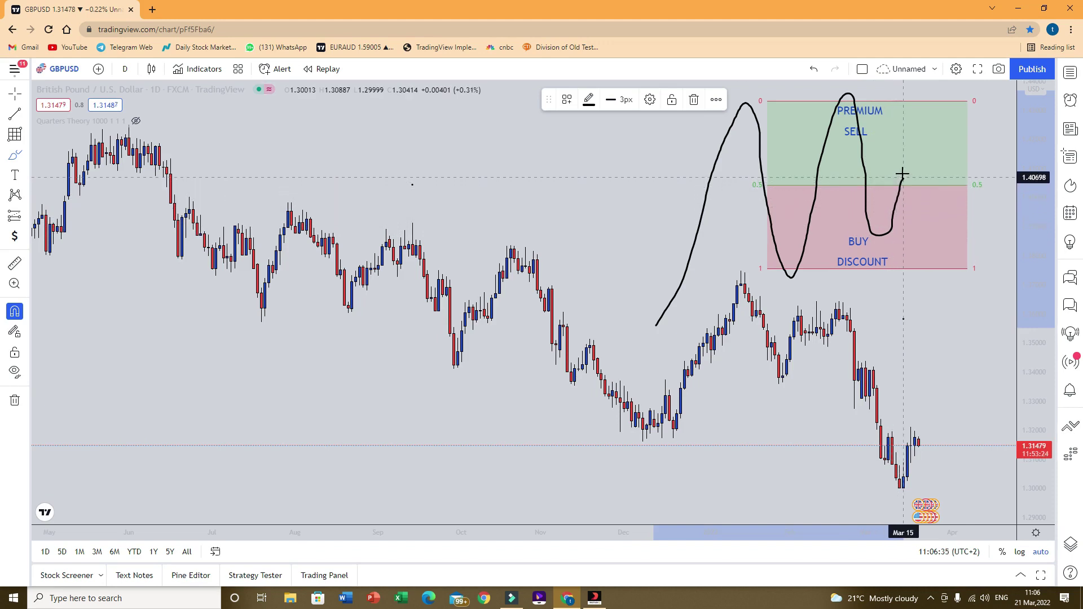
drag(914, 124, 920, 100)
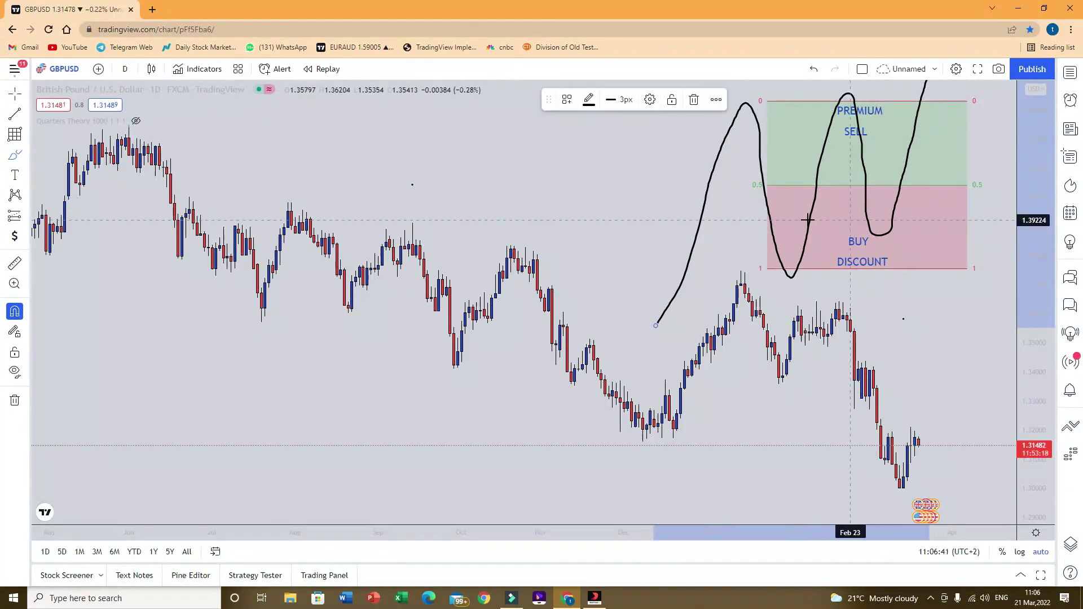
drag(808, 220, 907, 213)
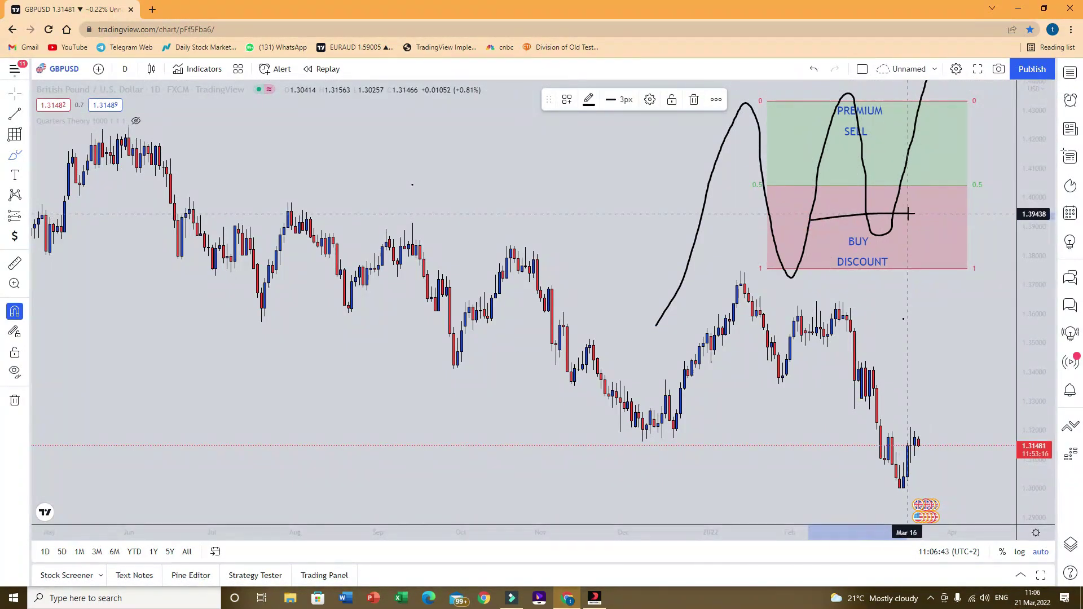
drag(809, 242, 915, 239)
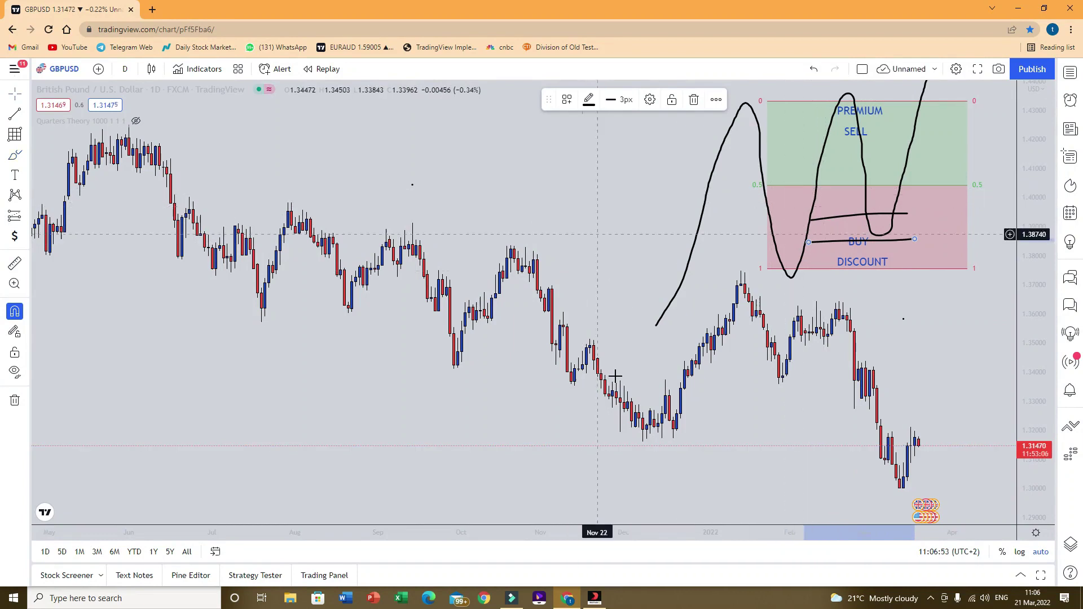
Remove all drawings from the GBPUSD chart.
right_click(595, 452)
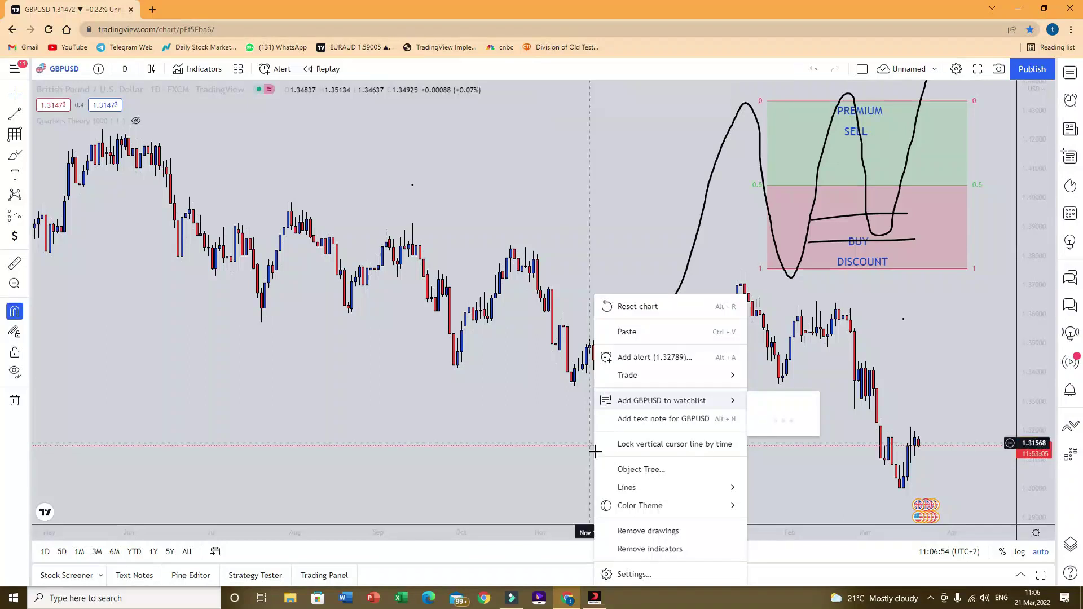
click(656, 538)
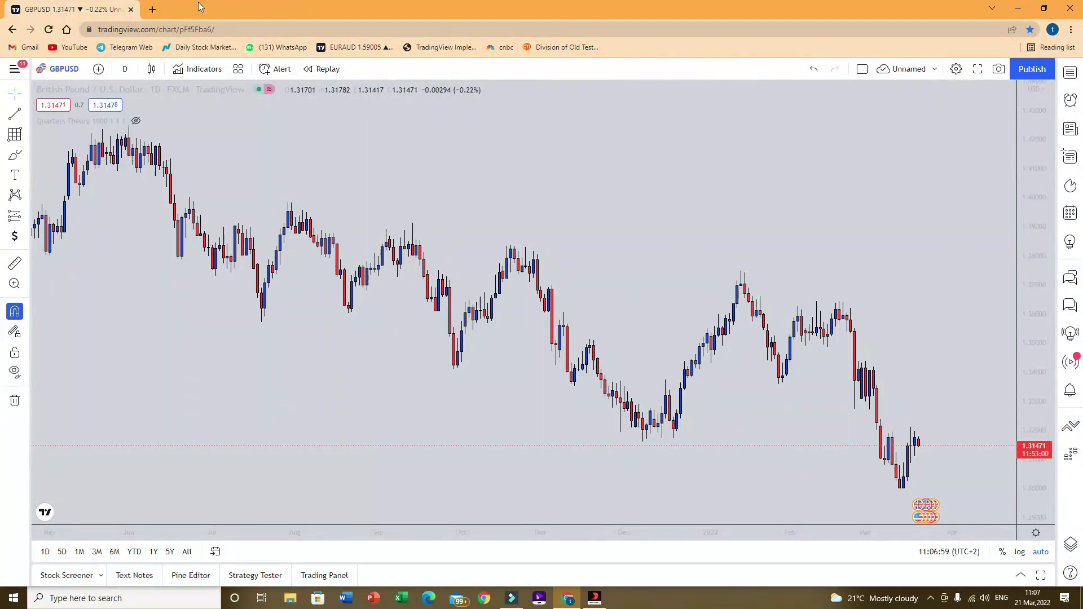
Draw a thin rectangle along the December lows from Dec 08 to Mar 09, between 1.32024 and 1.31757.
mouse_move(100, 125)
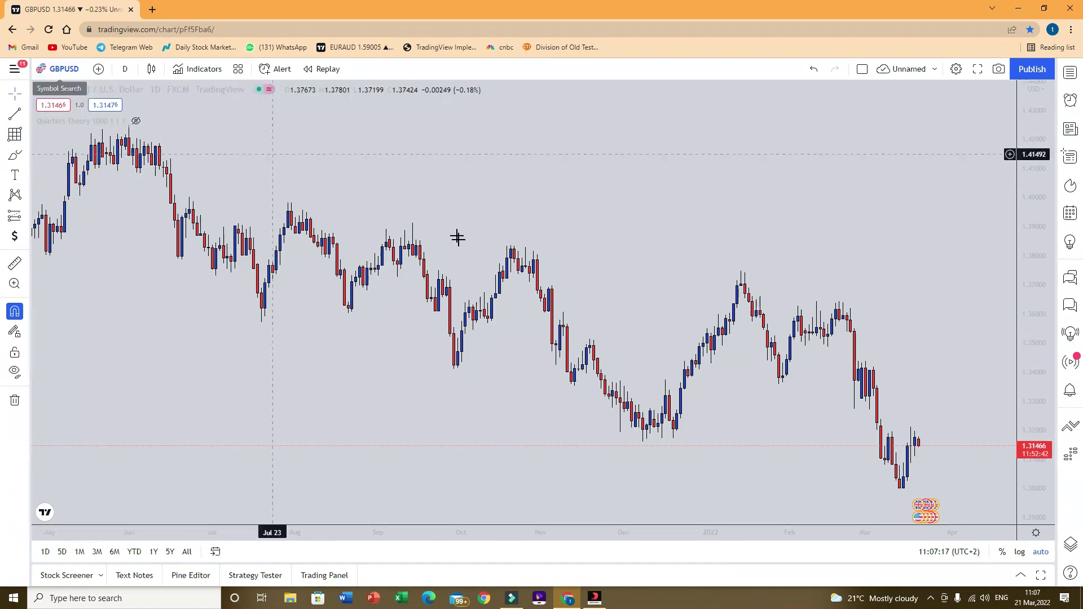
drag(709, 289, 587, 314)
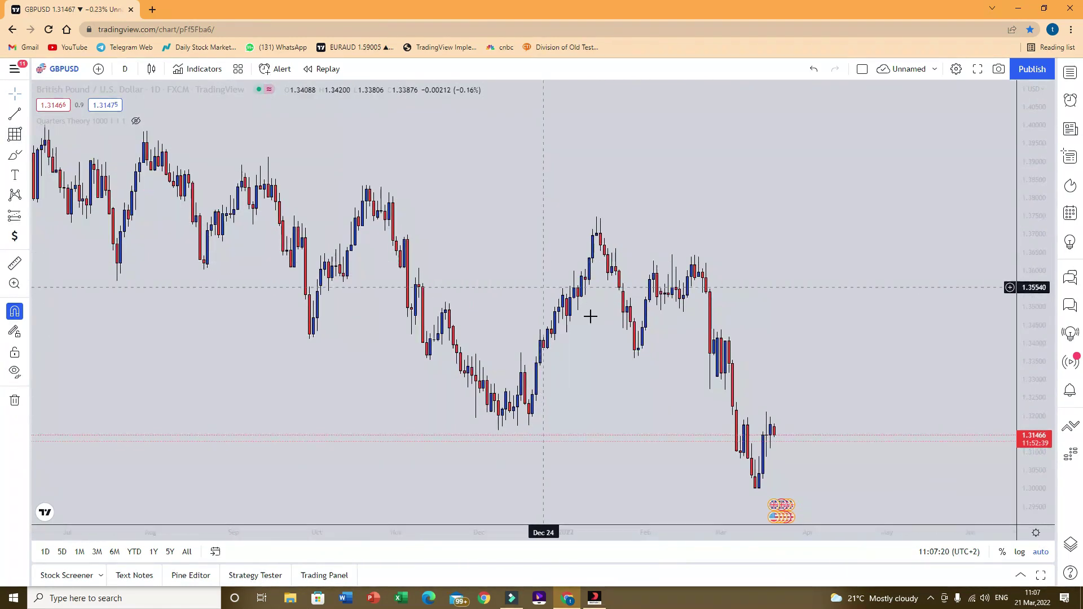
click(26, 134)
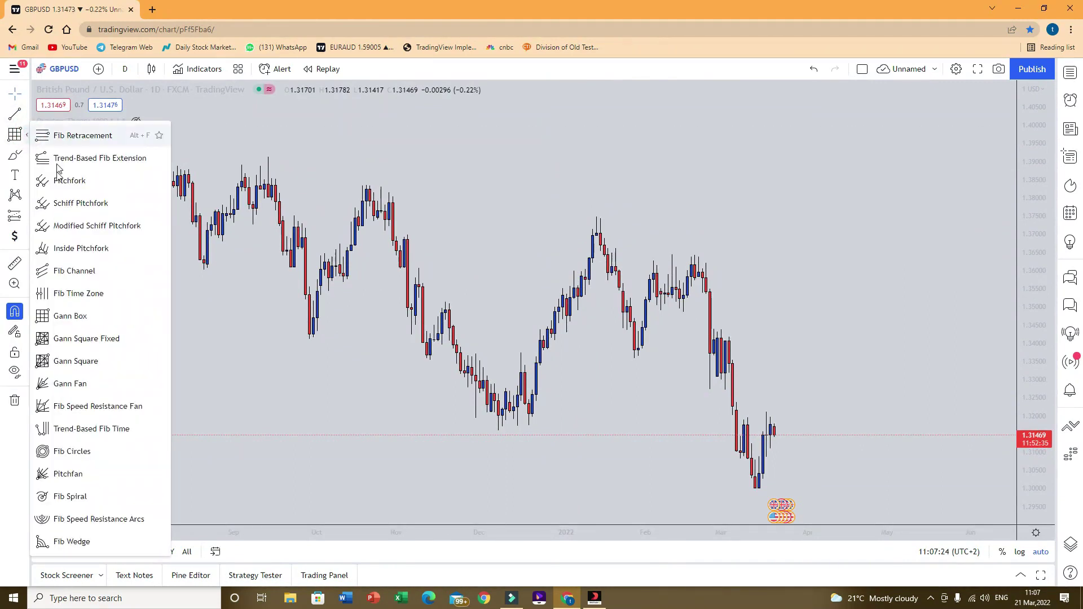
click(25, 158)
click(47, 198)
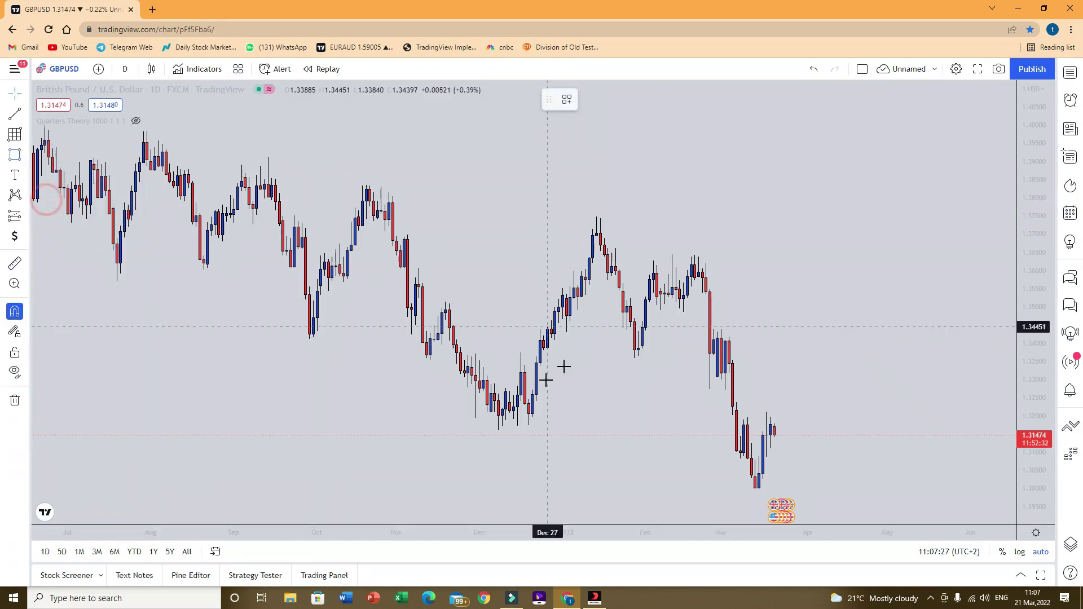
drag(498, 416, 744, 425)
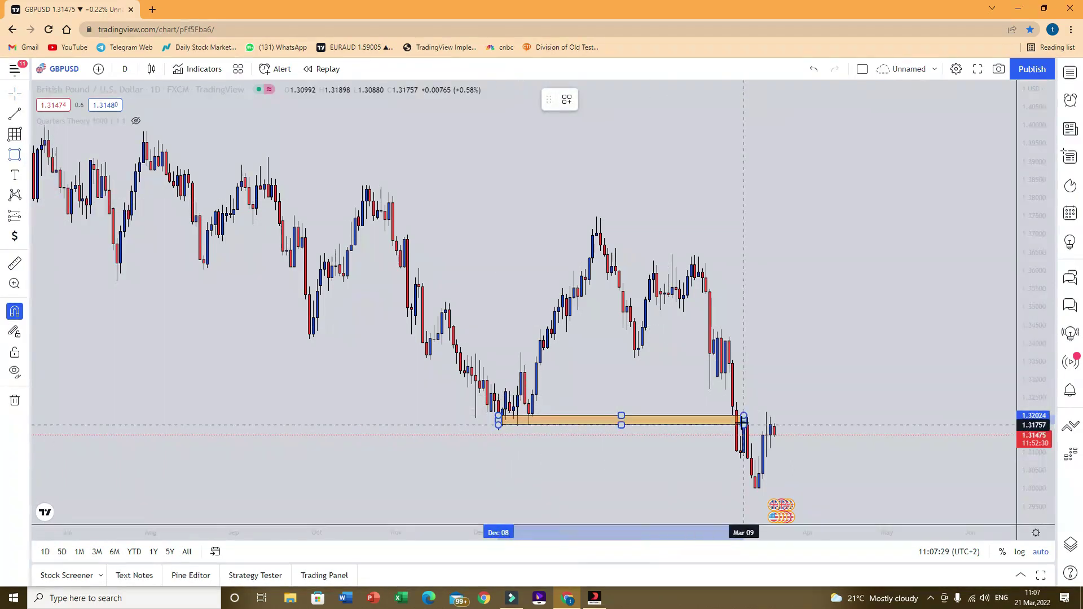
click(689, 303)
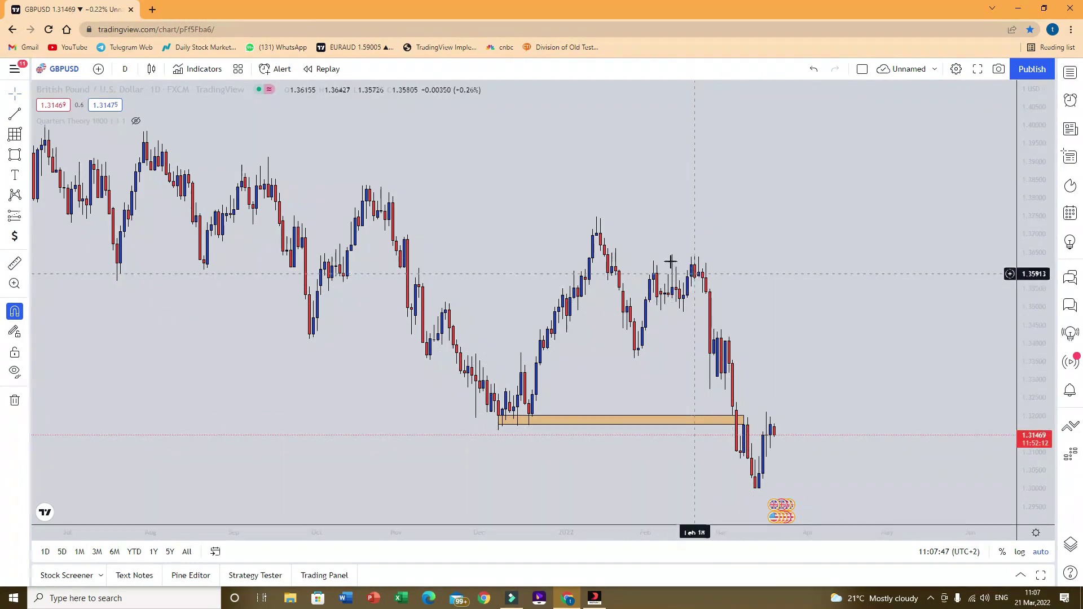
Draw a Gann Box from the mid-January swing high at 1.36976 down to the March low at about 1.3000.
click(14, 138)
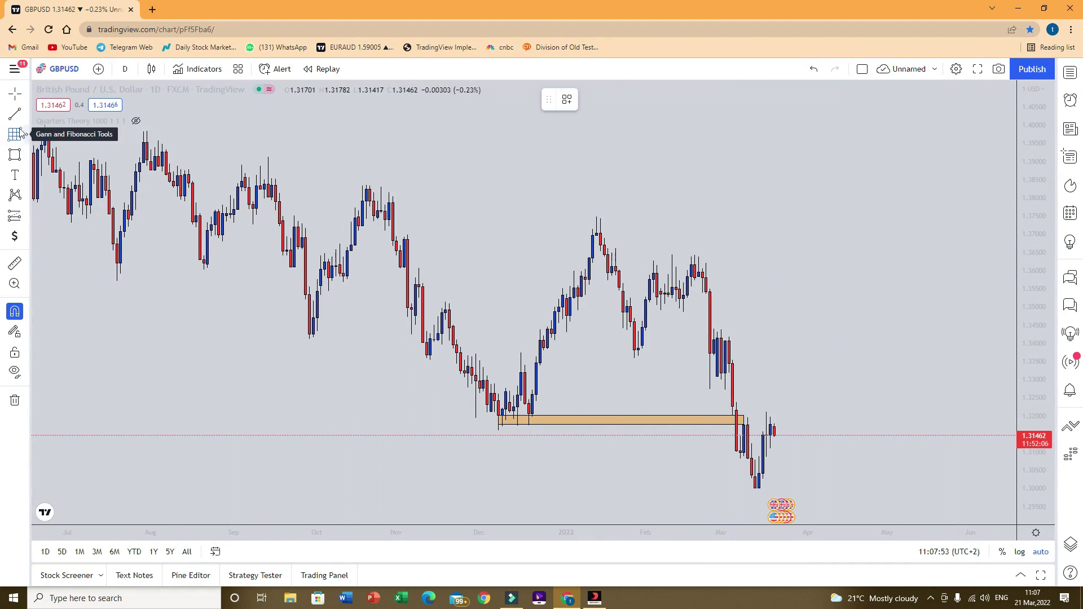
click(25, 138)
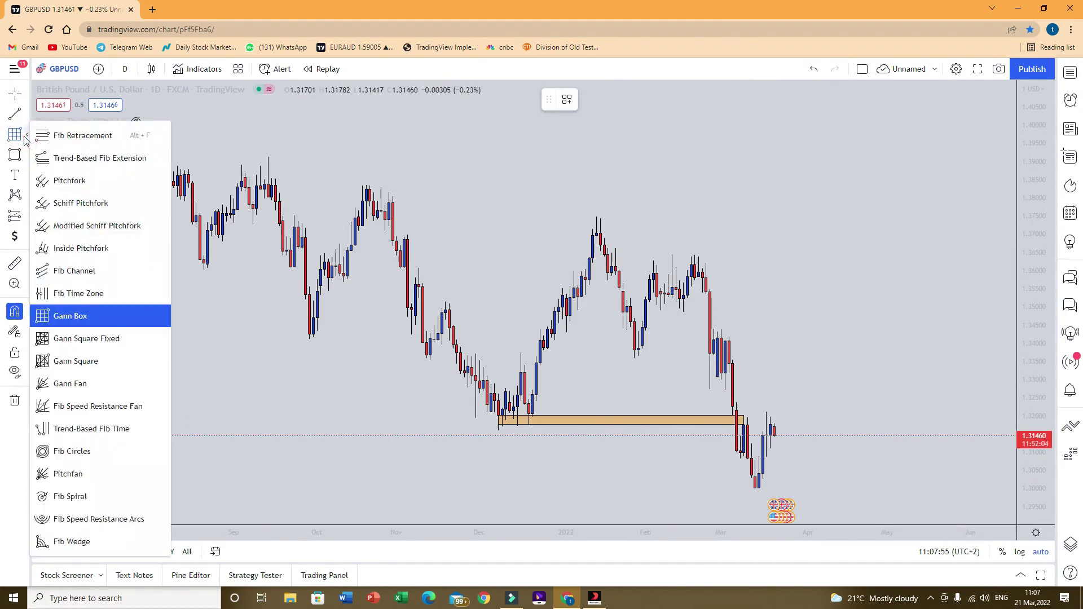
click(92, 316)
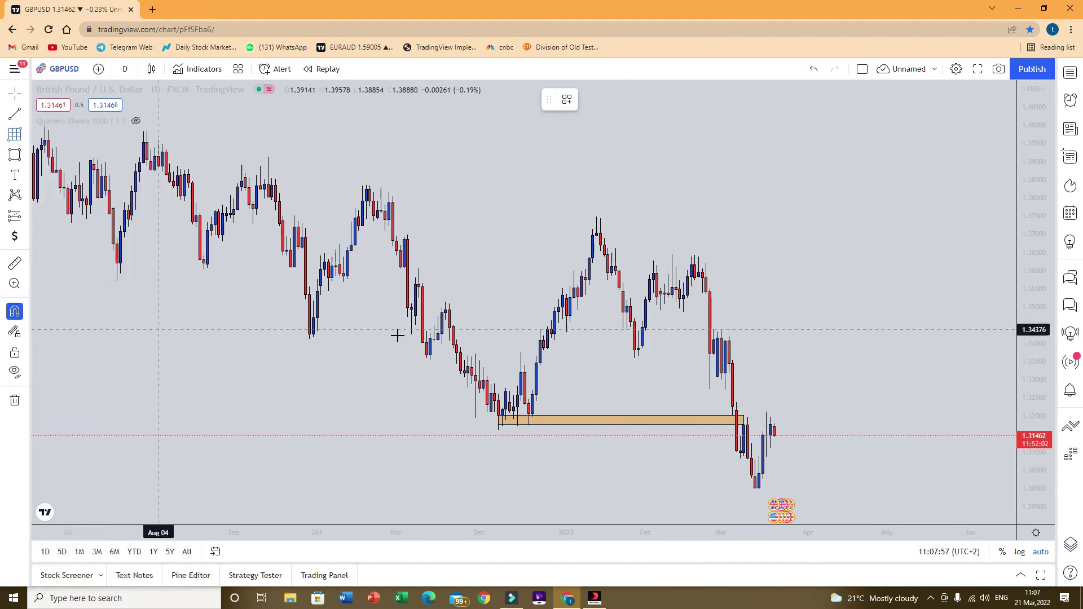
click(596, 234)
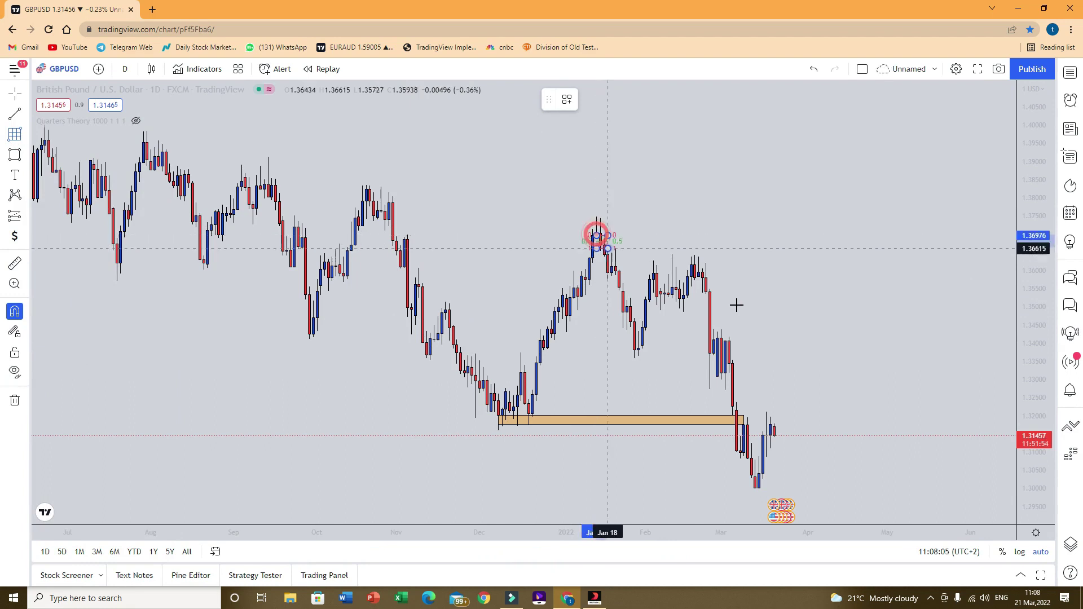
click(801, 473)
drag(706, 435, 782, 489)
click(830, 452)
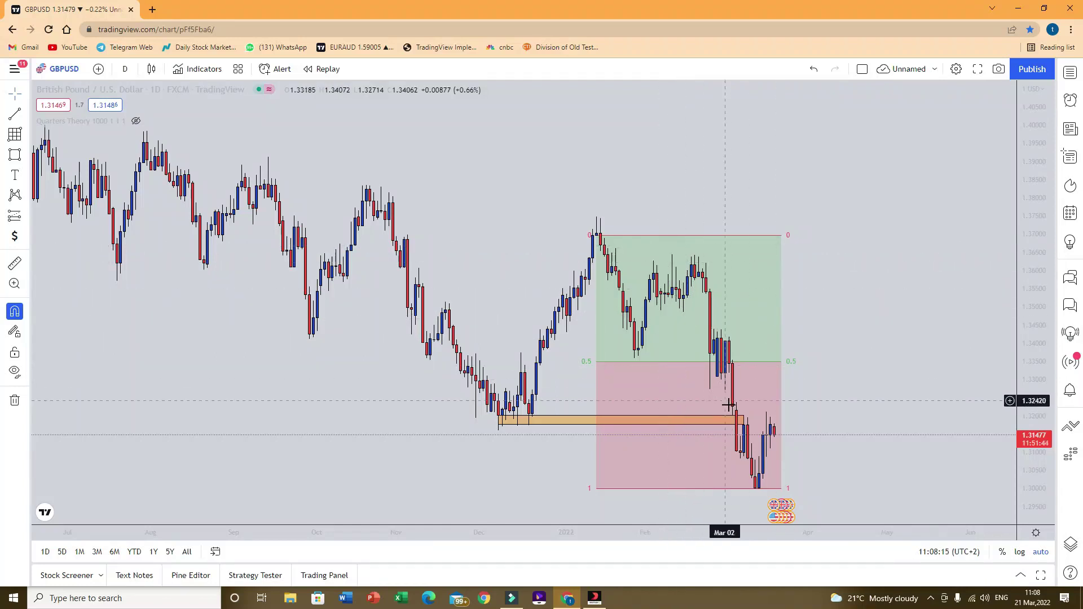
click(695, 422)
click(712, 434)
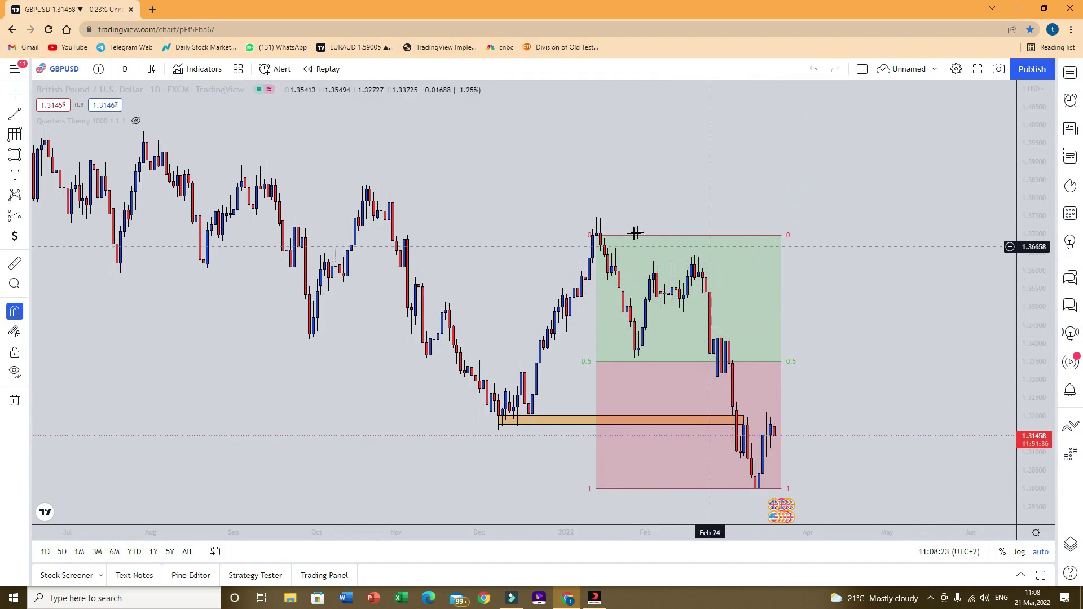
Draw a rectangle at the January swing high from Jan 13 to May 26, between 1.37488 and 1.36906.
click(16, 155)
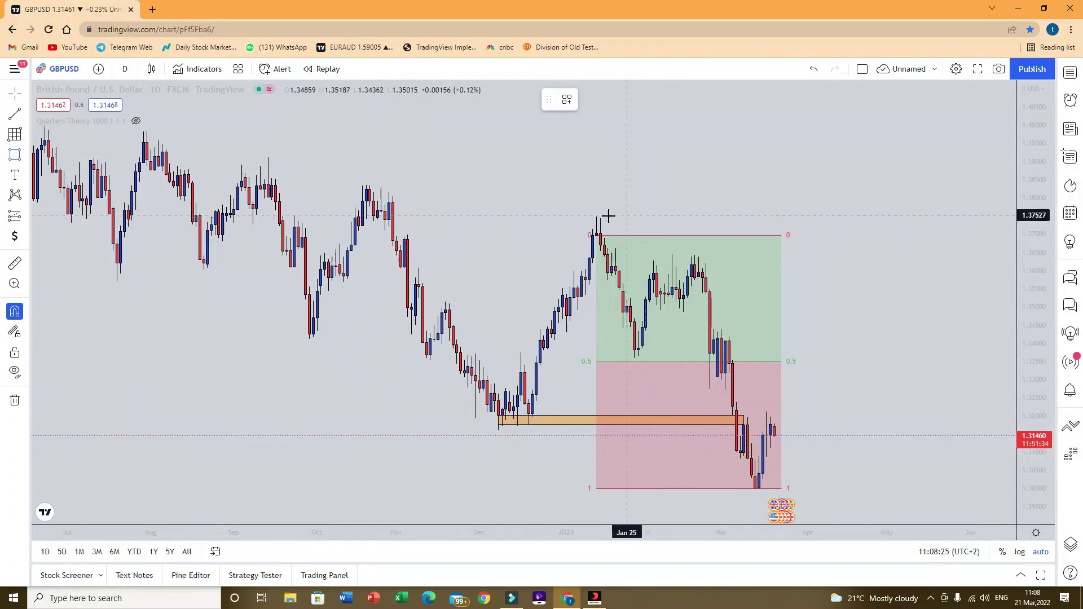
drag(596, 217, 956, 237)
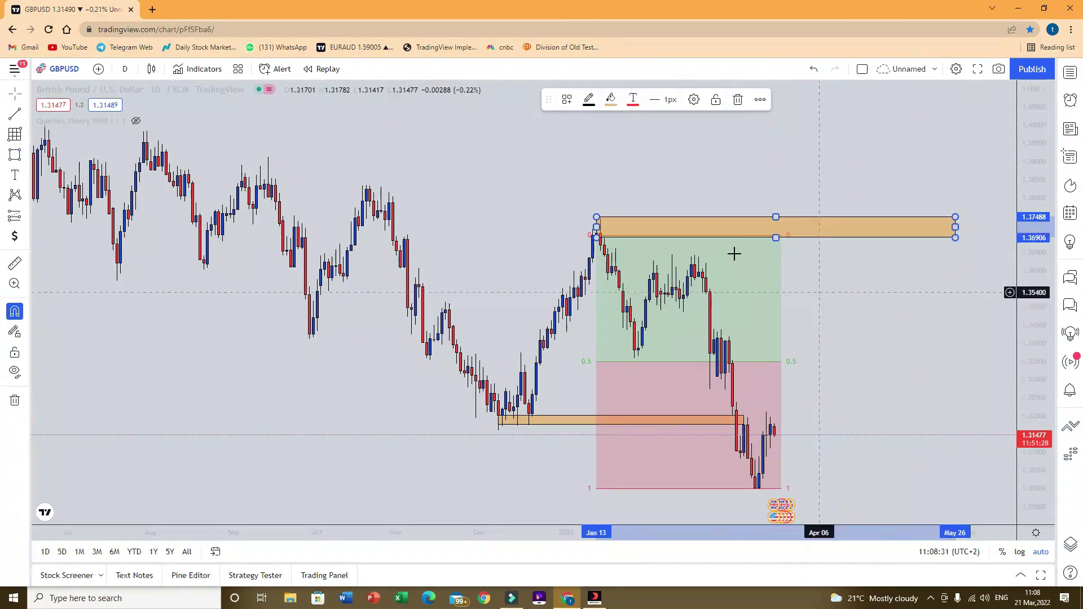
click(925, 307)
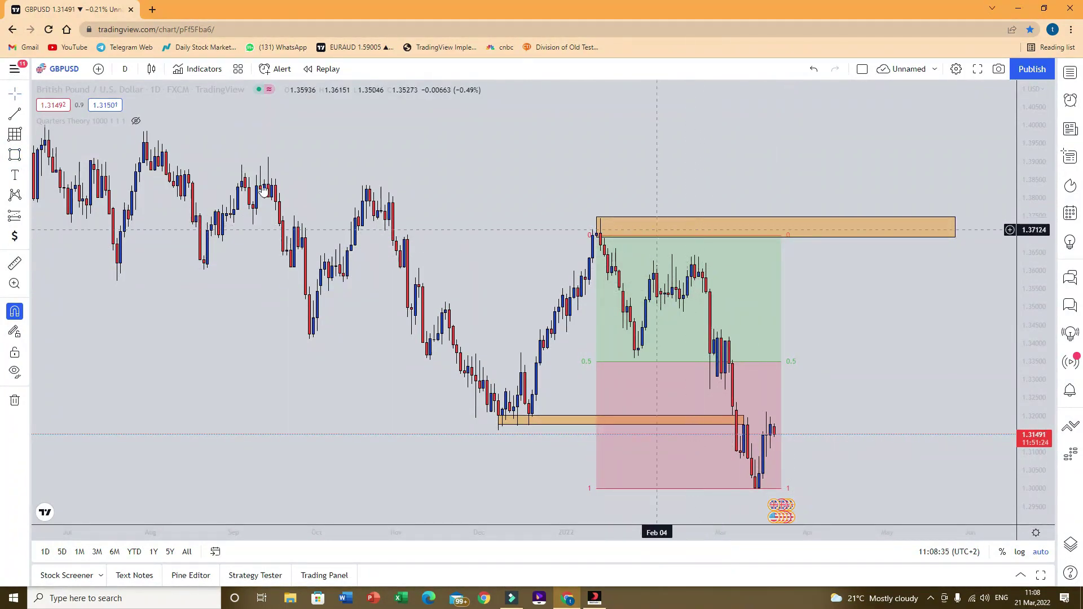
Draw a rectangle at the mid-February swing high from Feb 17 to Jun 08, between 1.36381 and 1.35820.
click(15, 154)
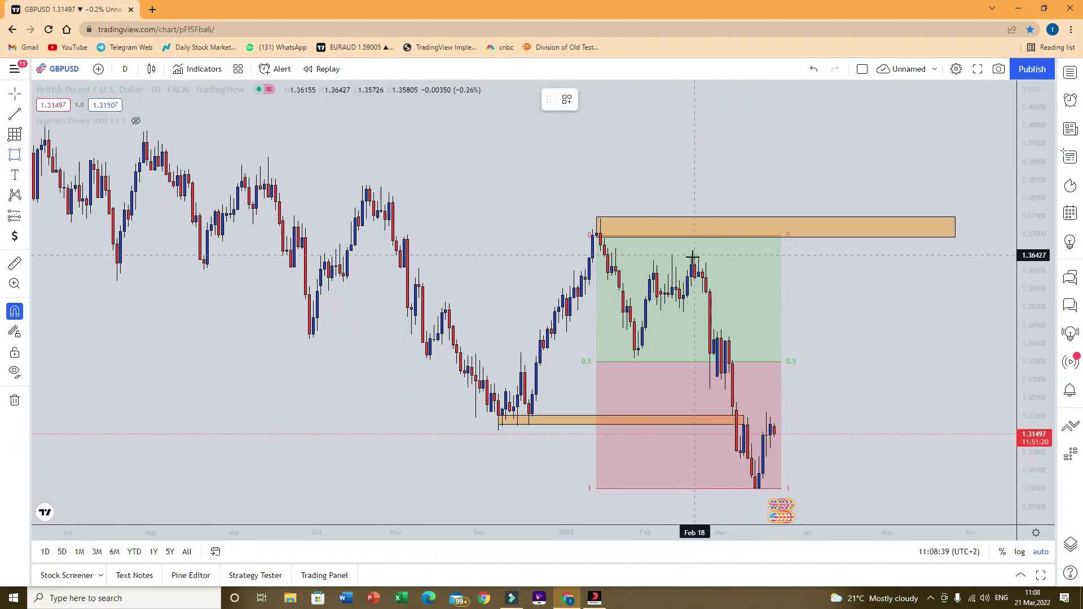
drag(692, 258, 986, 279)
click(988, 279)
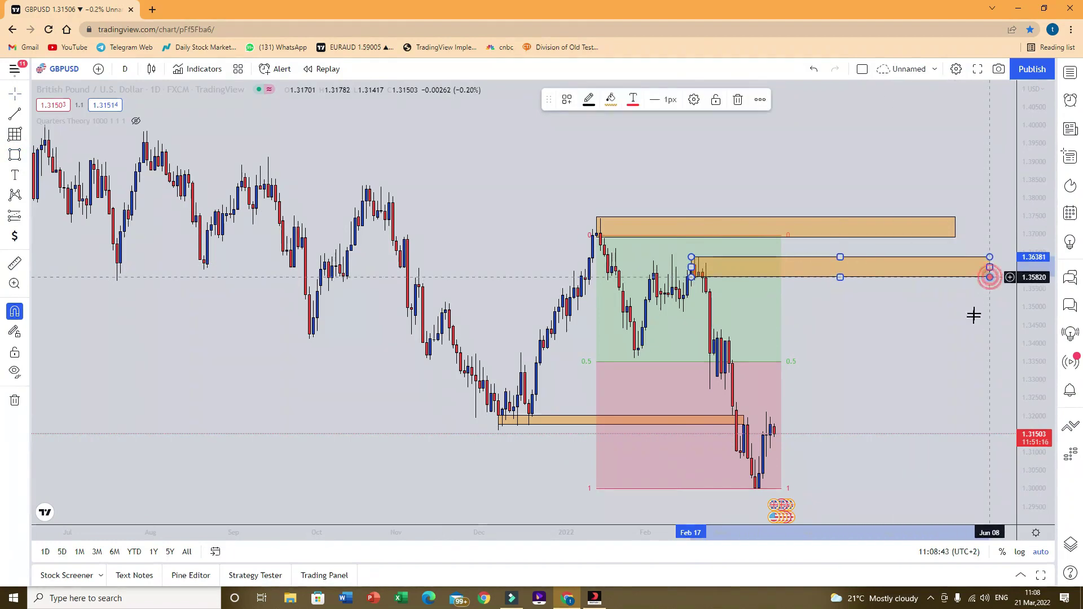
click(972, 317)
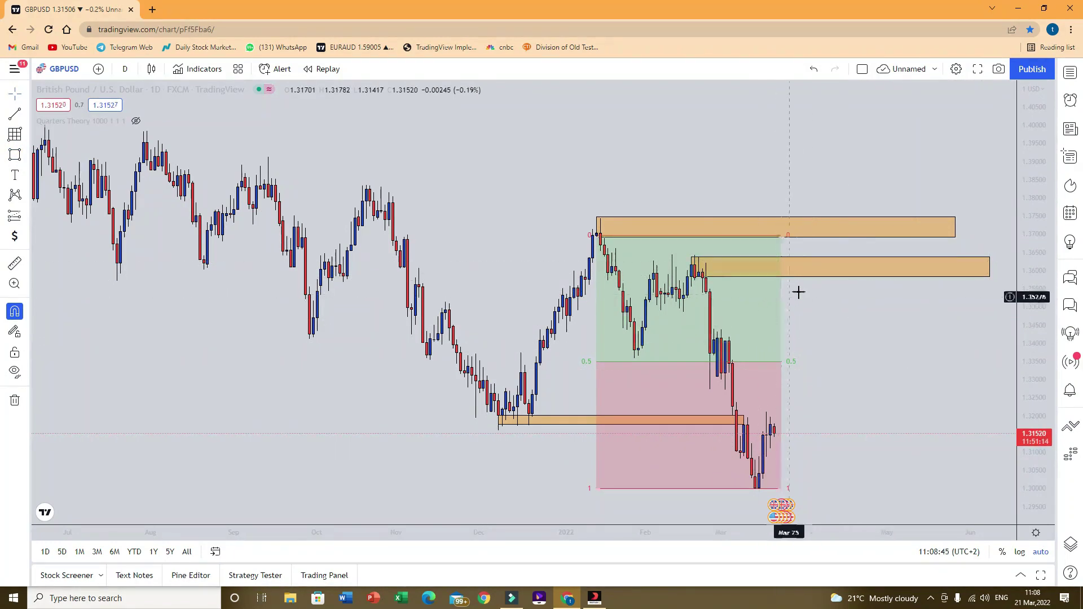
click(840, 278)
click(879, 281)
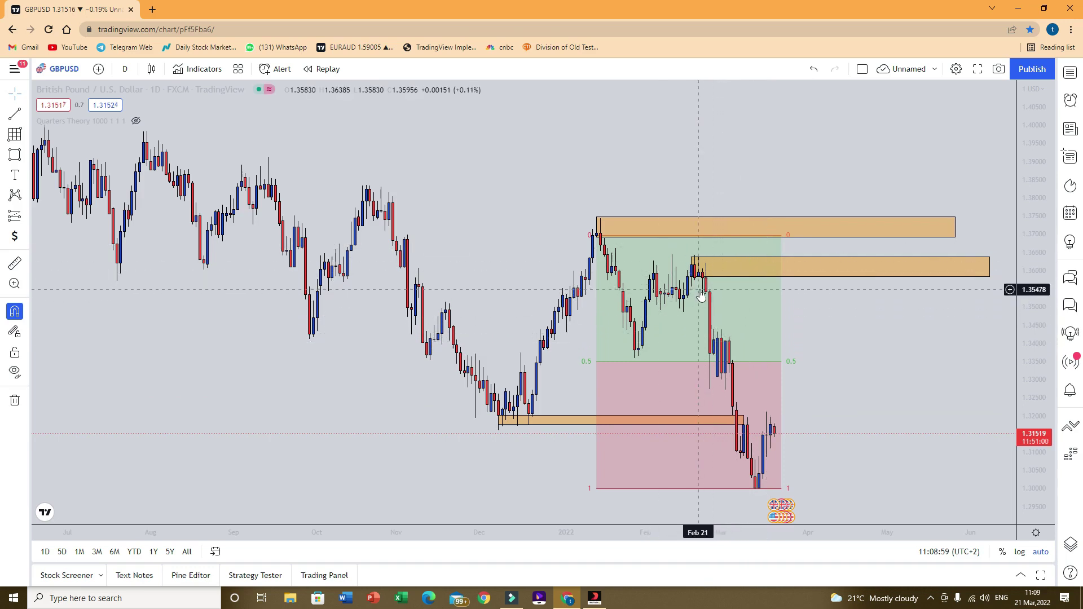
Draw a downward arrow from the February supply rectangle at 1.36068 on Apr 21 to 1.29517 on May 06.
click(26, 116)
click(49, 138)
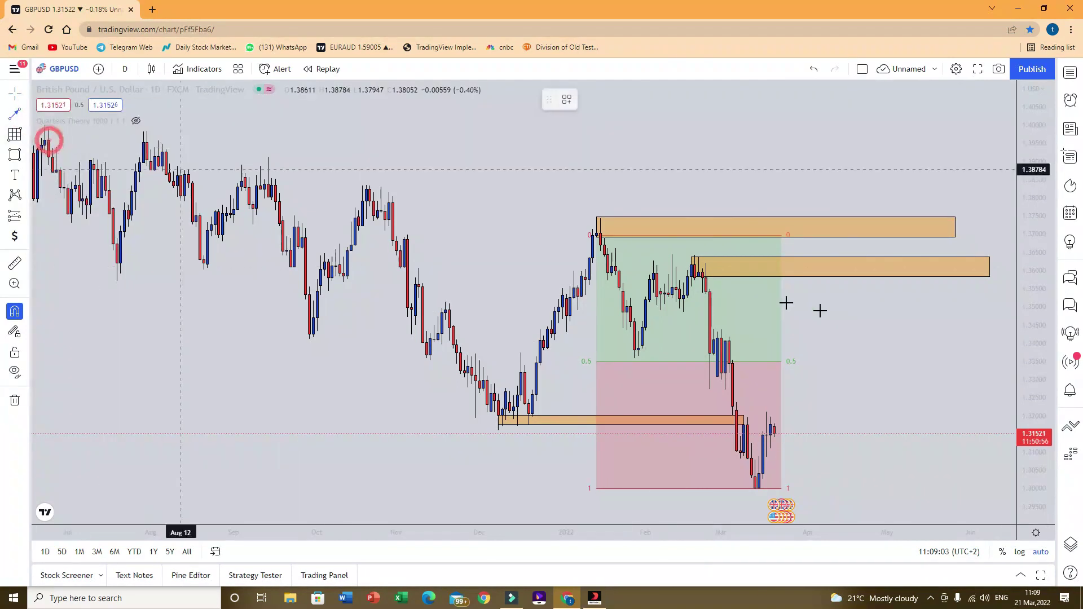
click(861, 268)
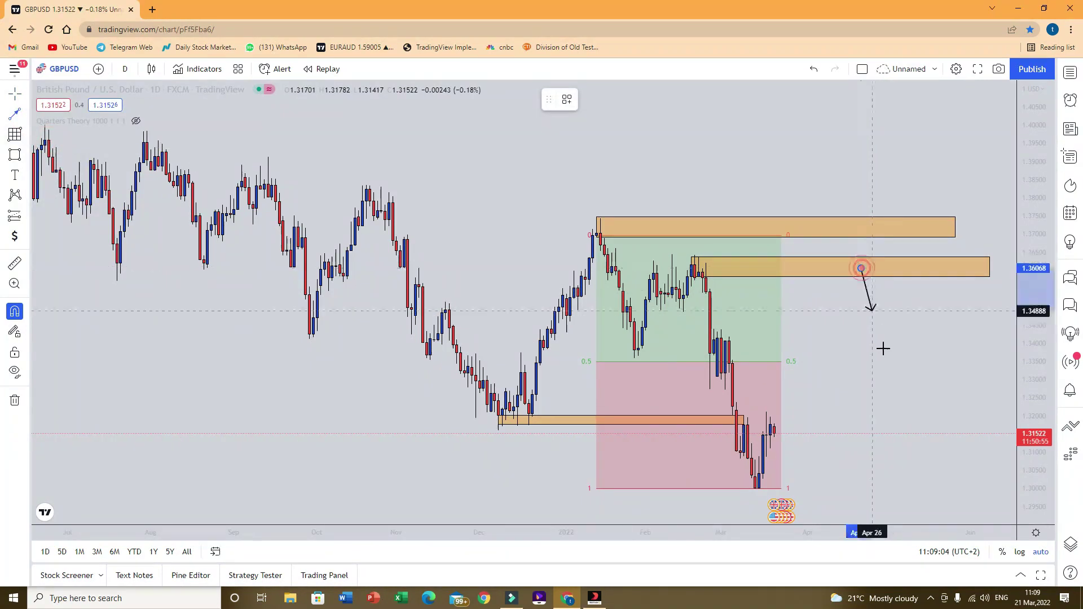
click(903, 506)
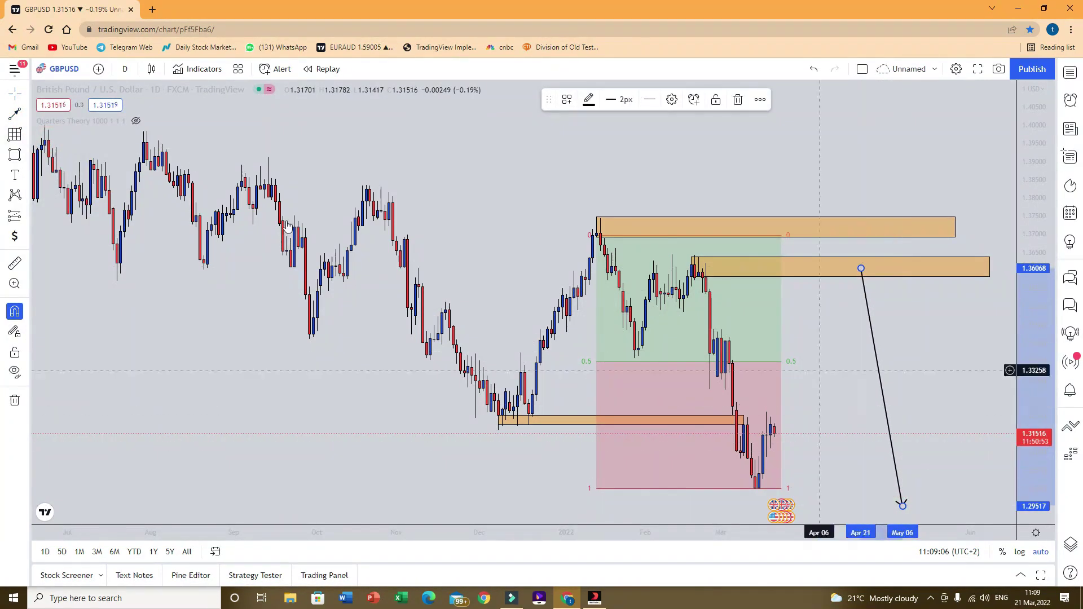
Draw a second downward arrow from the January supply rectangle at 1.37170 on Apr 29 to 1.29797 on May 18.
click(15, 115)
click(884, 229)
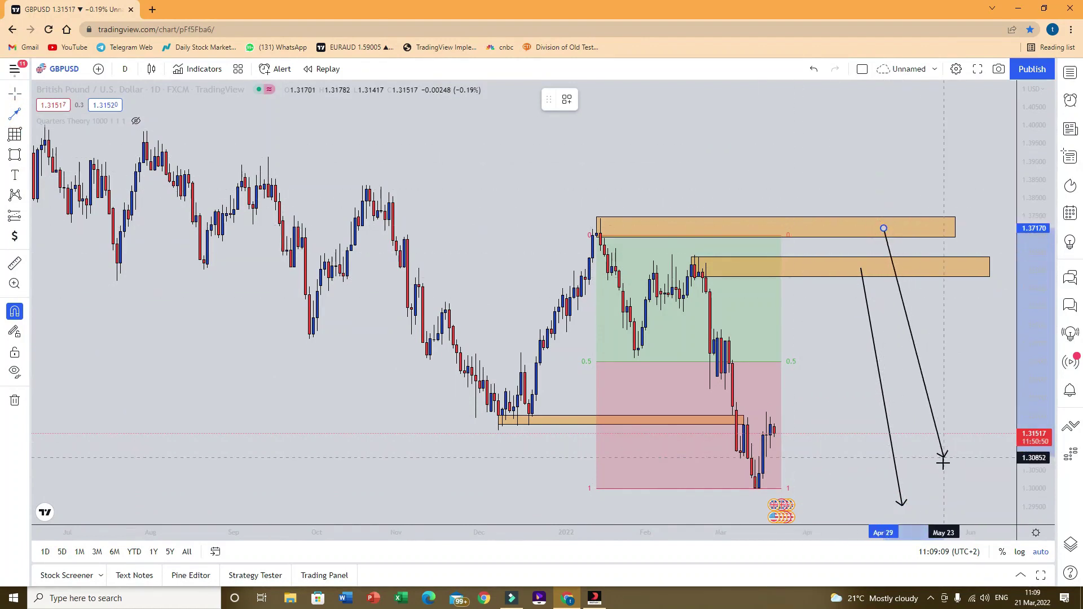
click(934, 497)
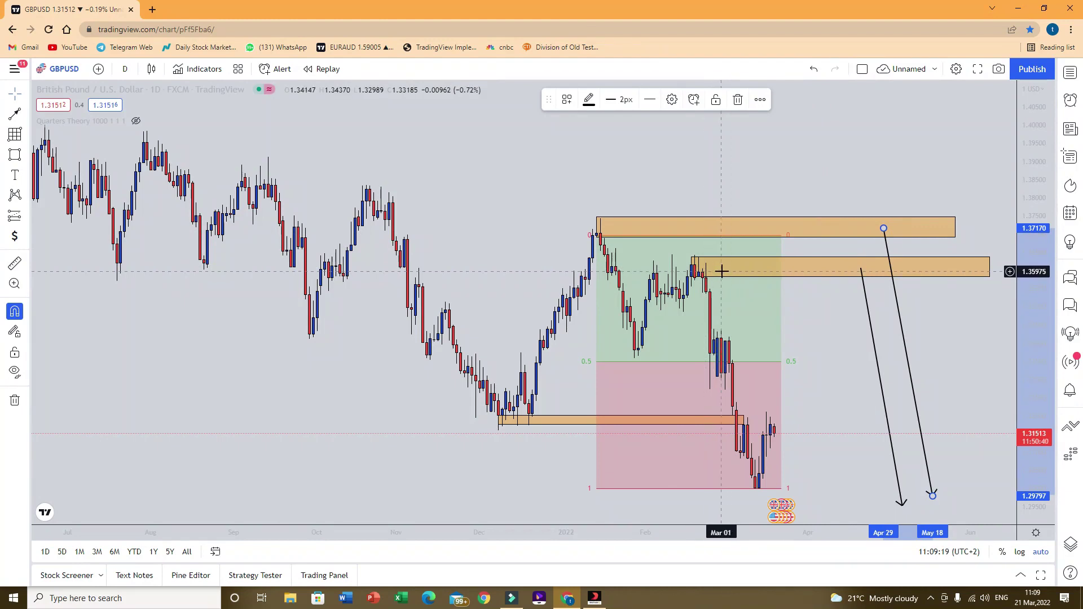
Draw a rectangle across the Gann Box's 0.5 level, from the early-March high near 1.3418 out to early June.
key(Escape)
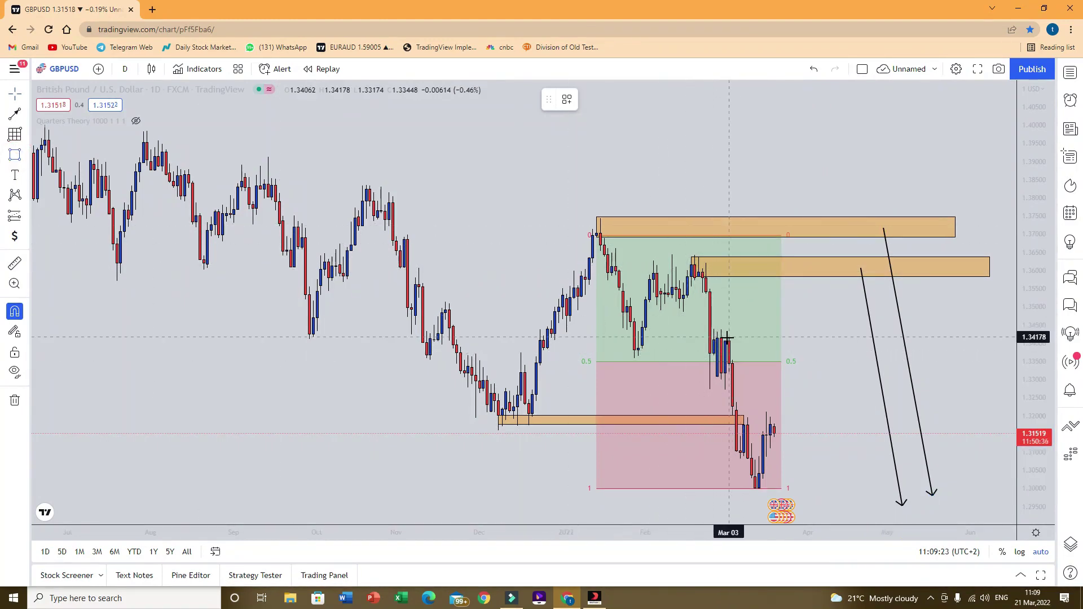
mouse_move(722, 338)
mouse_down()
mouse_move(977, 361)
mouse_move(993, 377)
mouse_up()
click(987, 398)
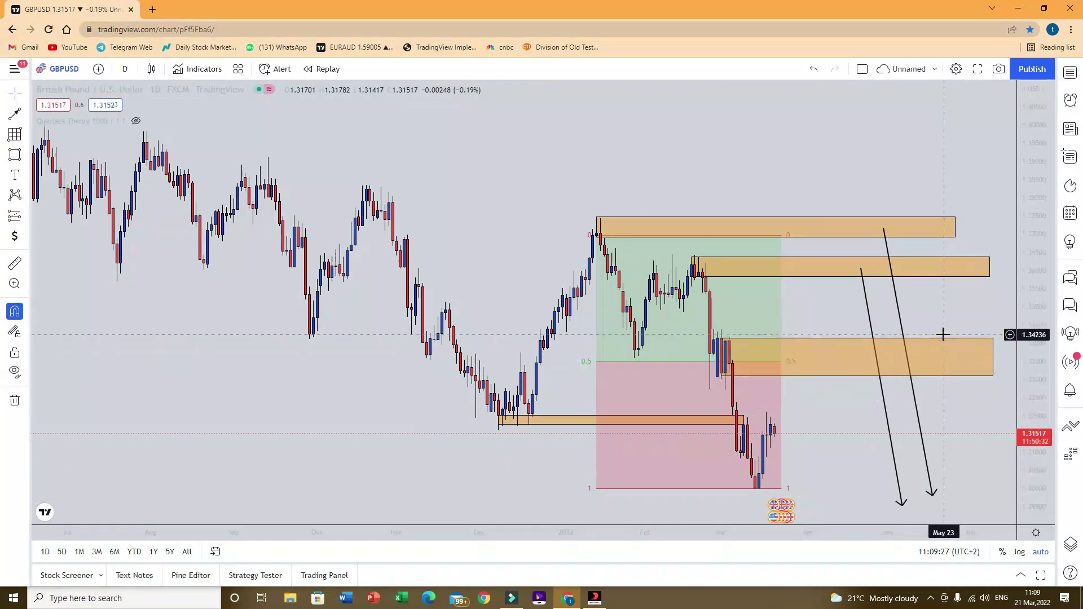
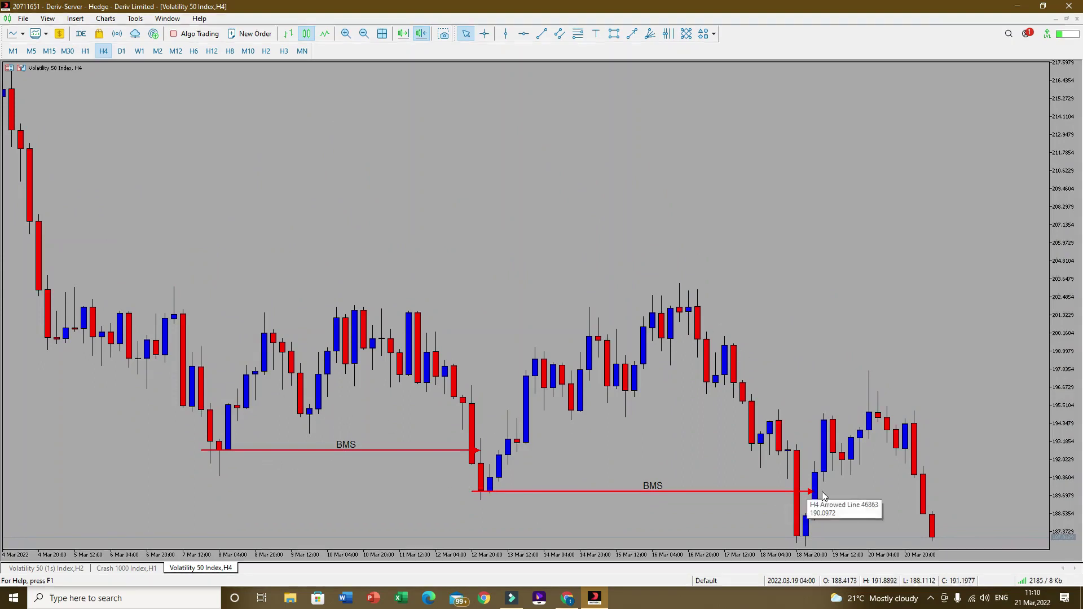
On the Volatility 50 Index H4 chart, draw a Fibonacci retracement from the 18 March low up to the 16 March high.
scroll(821, 487, down, 5)
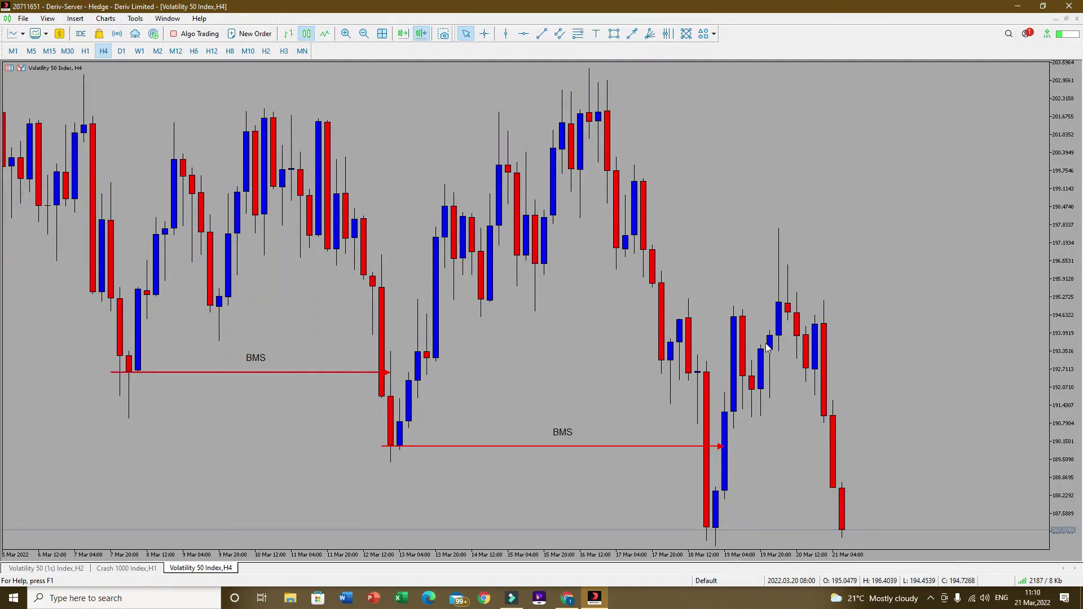
drag(601, 361, 602, 361)
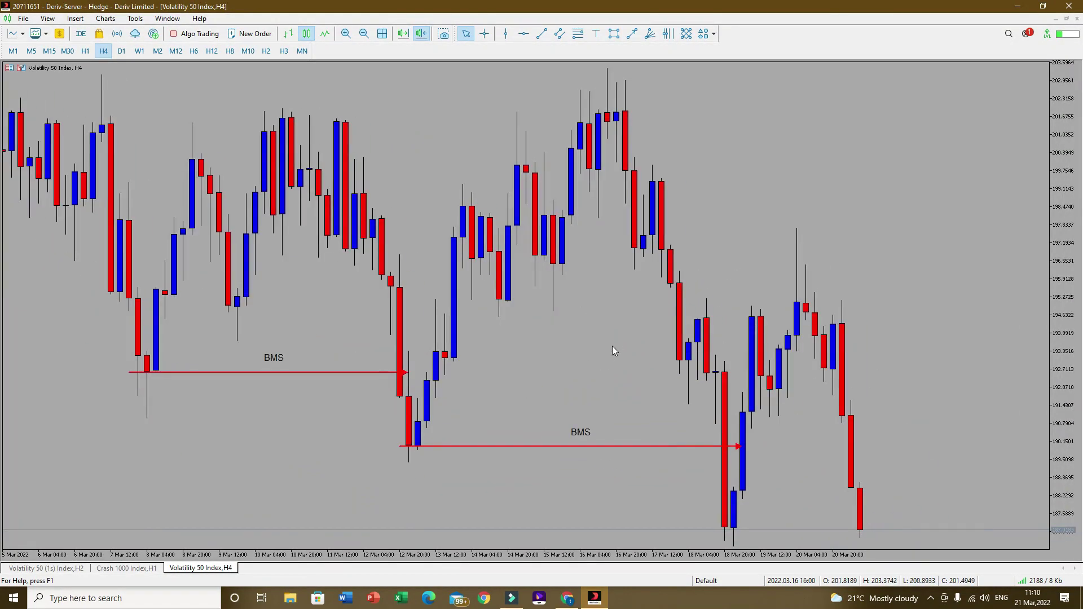
click(578, 38)
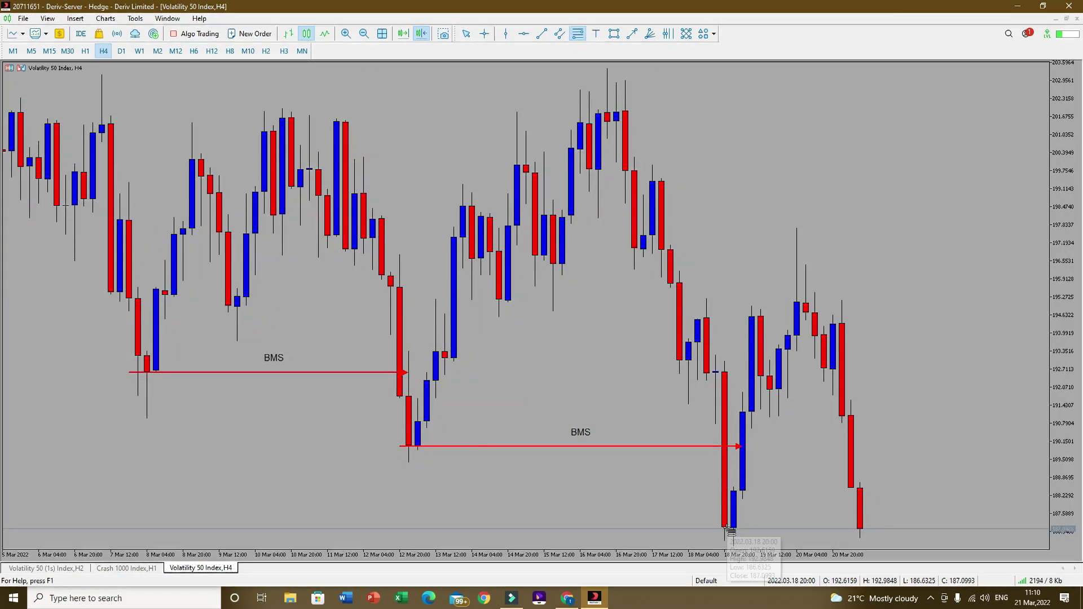
mouse_move(726, 527)
mouse_down()
mouse_move(715, 230)
mouse_move(622, 114)
mouse_move(598, 110)
mouse_up()
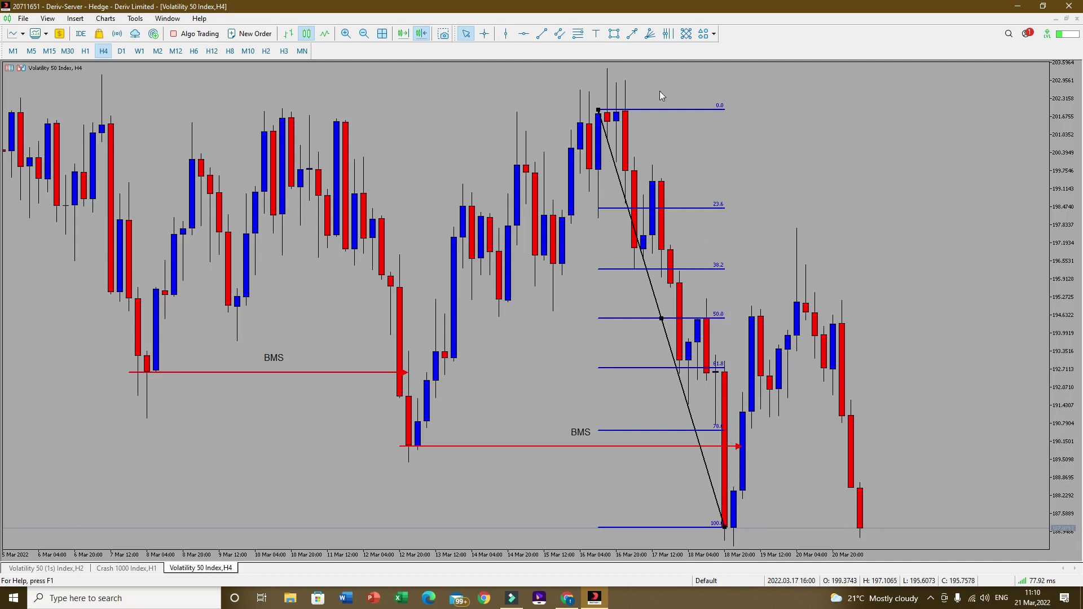
Outline the premium area above the 50.0 Fibonacci level with a rectangle and delete that rectangle.
click(613, 34)
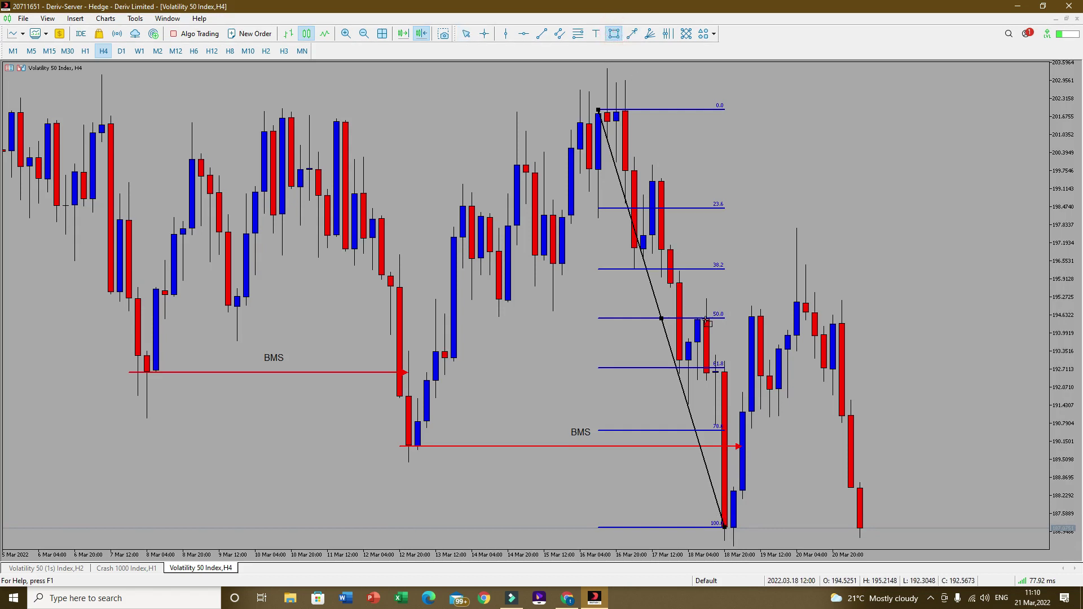
drag(707, 320, 861, 69)
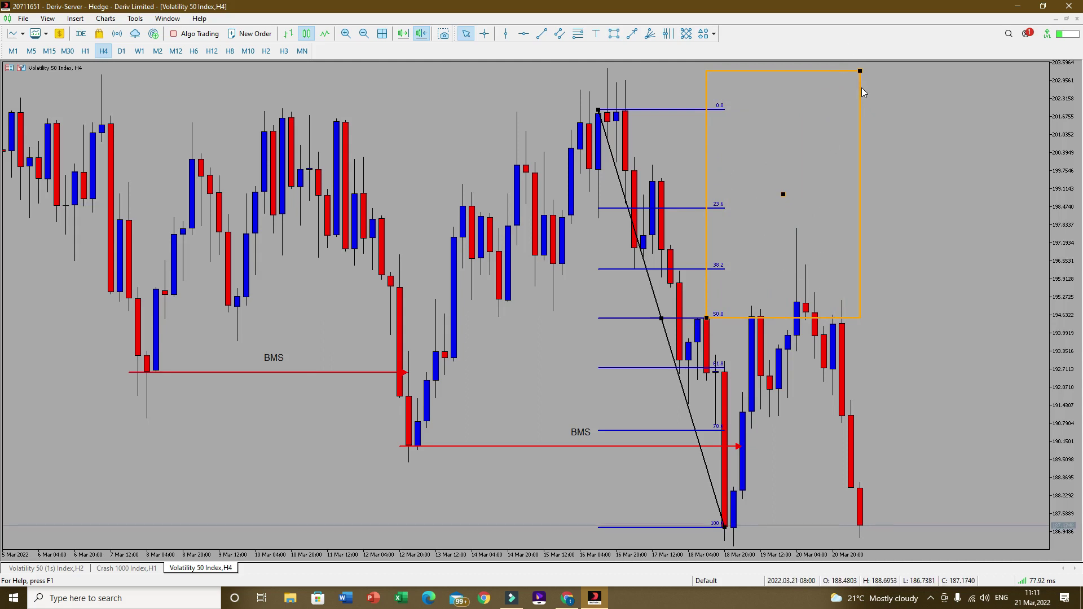
key(Delete)
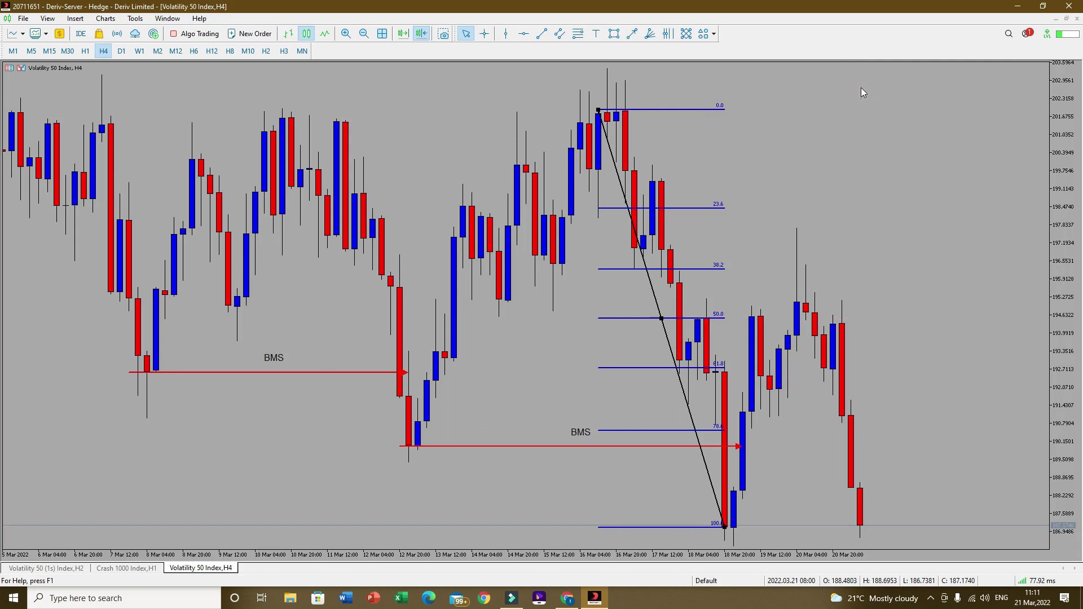
Draw a rectangle from the 17 March swing high down to just above the 38.2 level, extended past the latest candle.
click(615, 33)
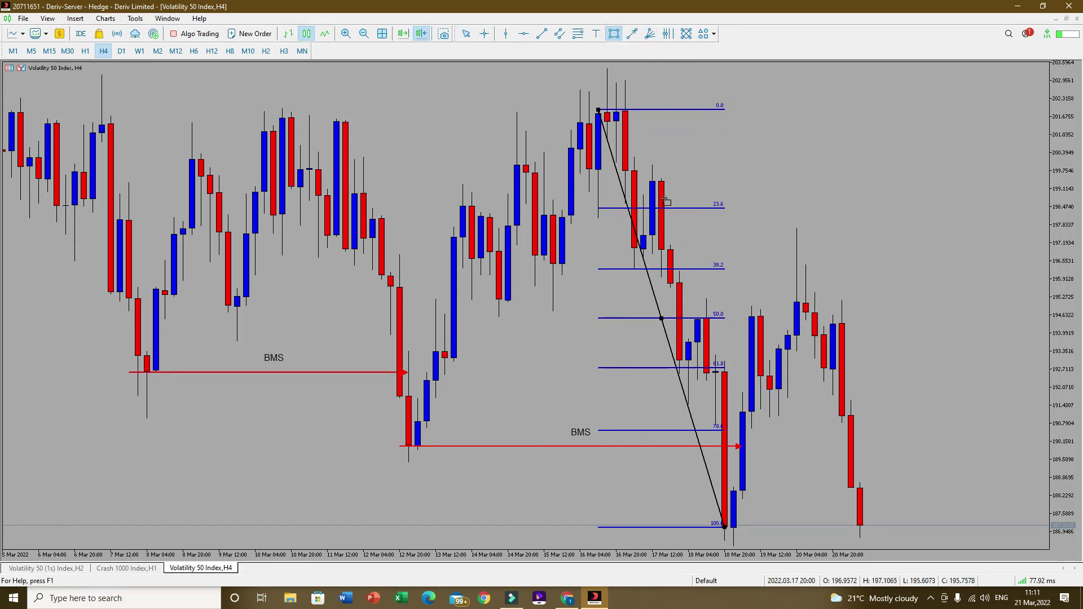
drag(655, 164, 915, 254)
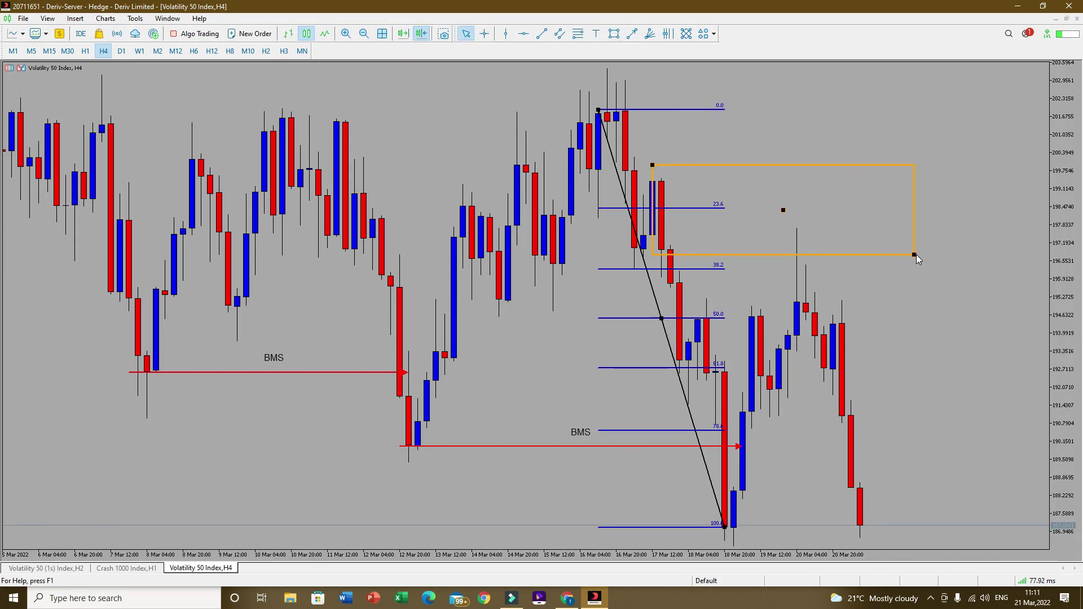
scroll(442, 124, up, 3)
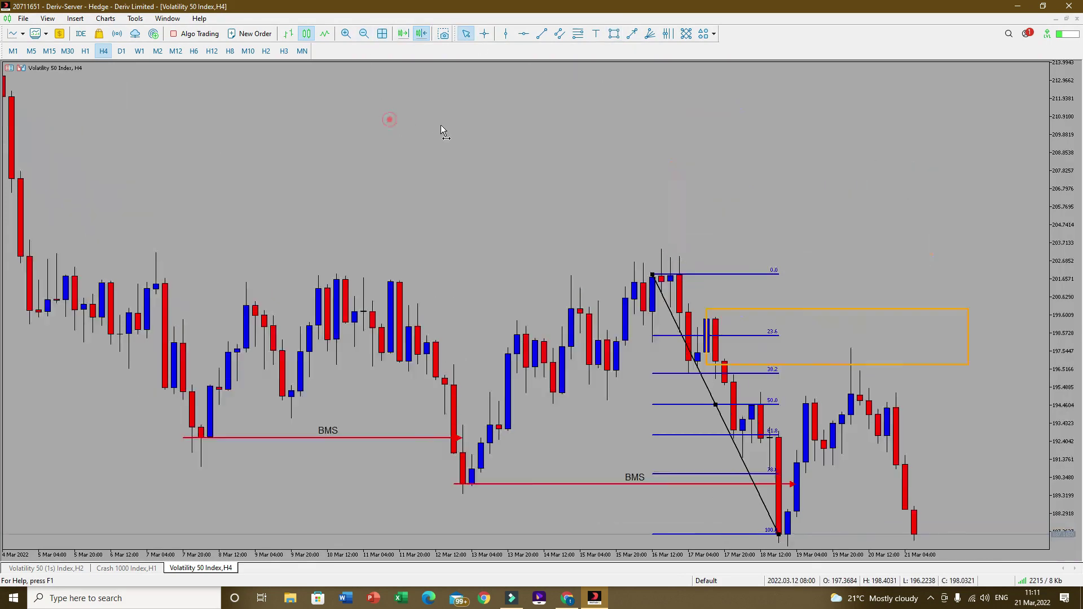
click(364, 33)
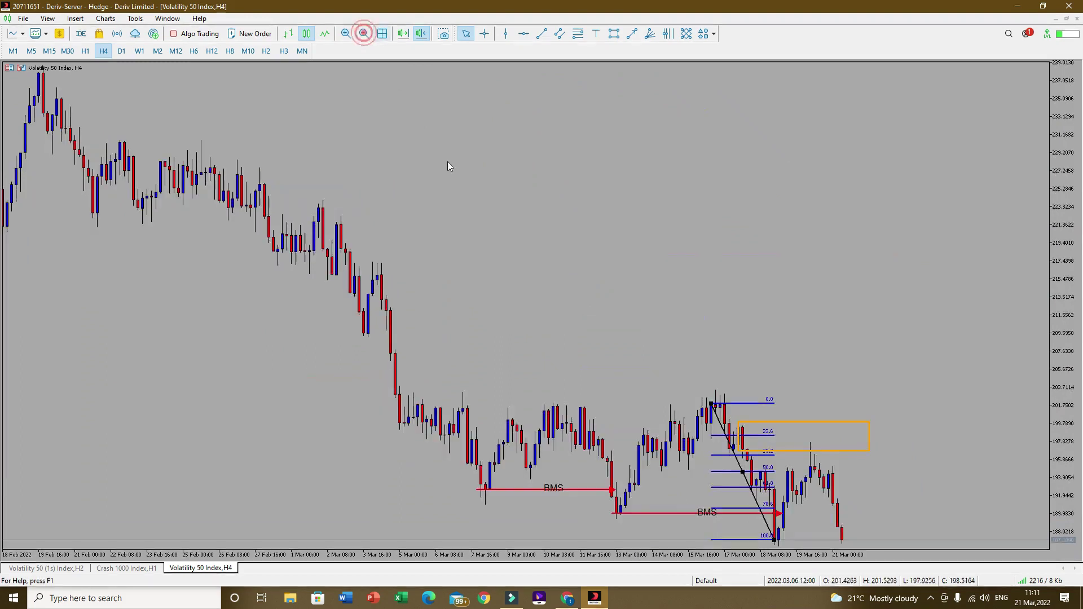
click(501, 225)
drag(545, 225, 558, 225)
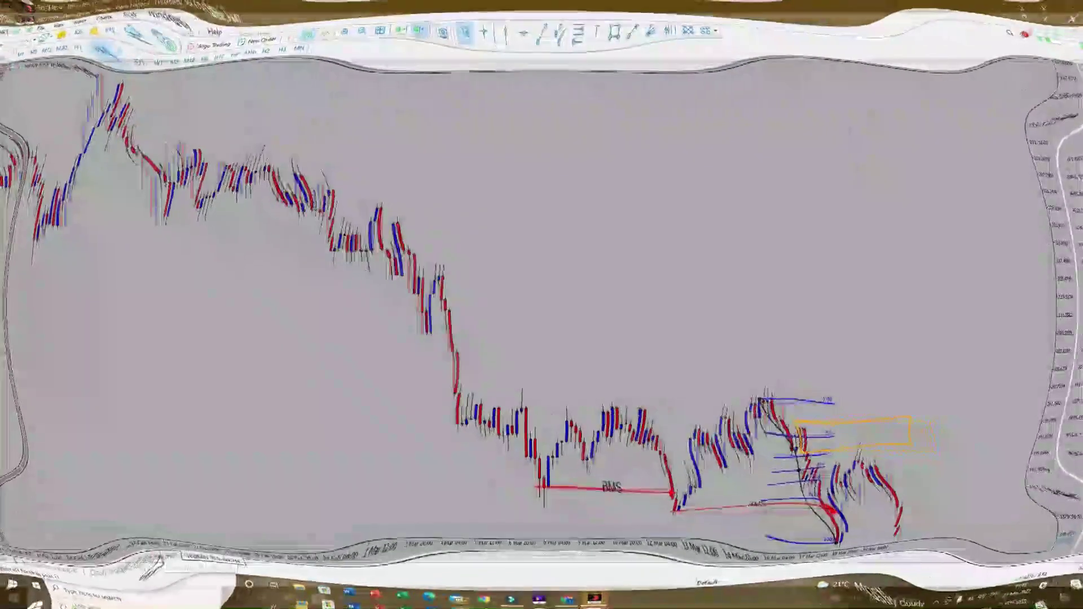
On the Crash 1000 Index H1 chart, box the 15 March high to 18 March low and draw a horizontal line through its midpoint.
click(127, 568)
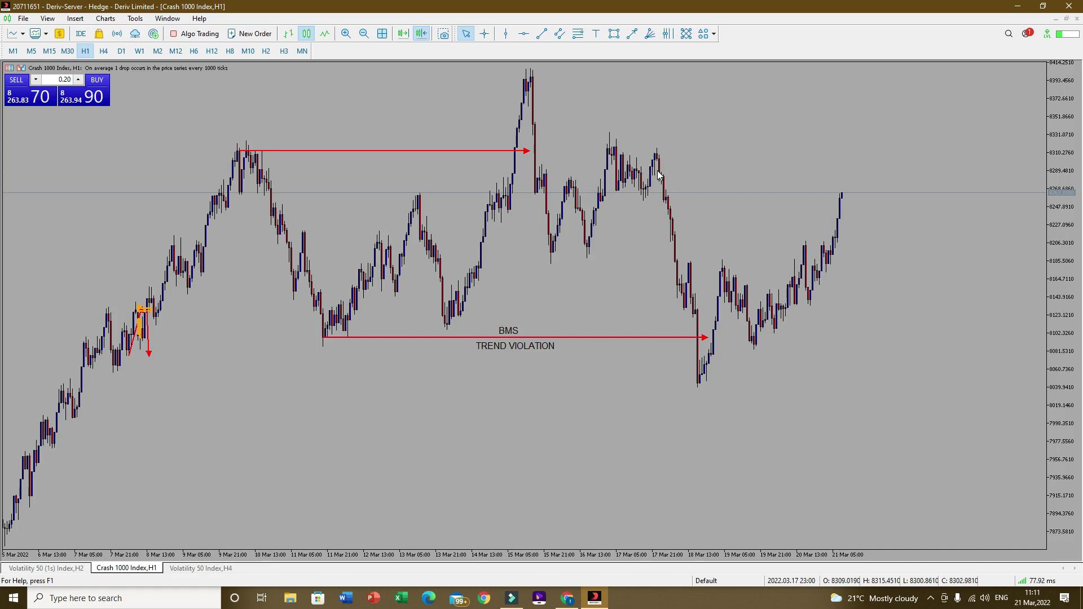
click(616, 39)
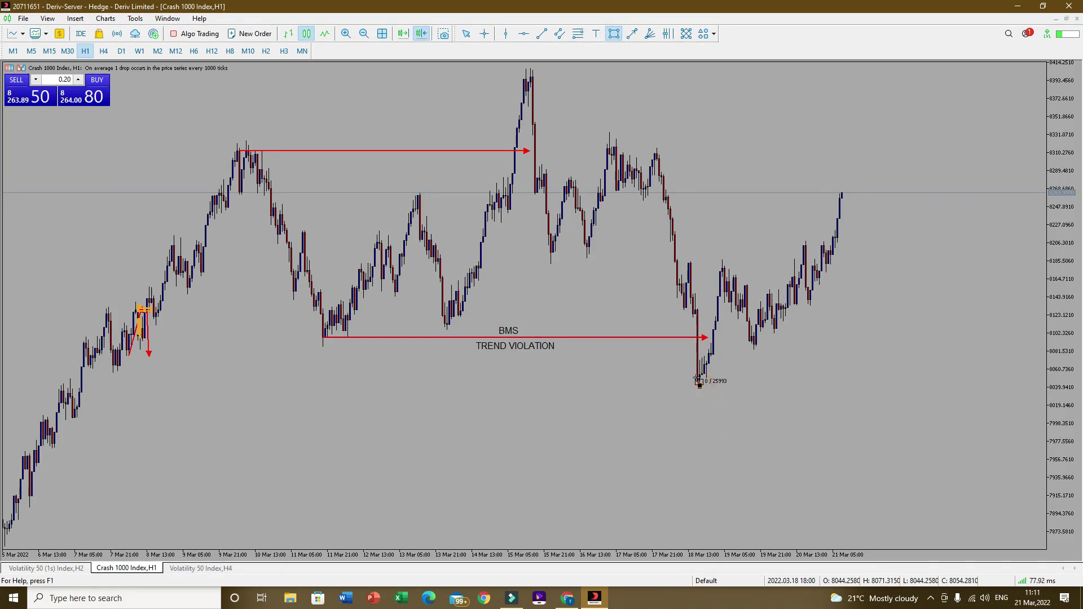
drag(699, 387, 530, 77)
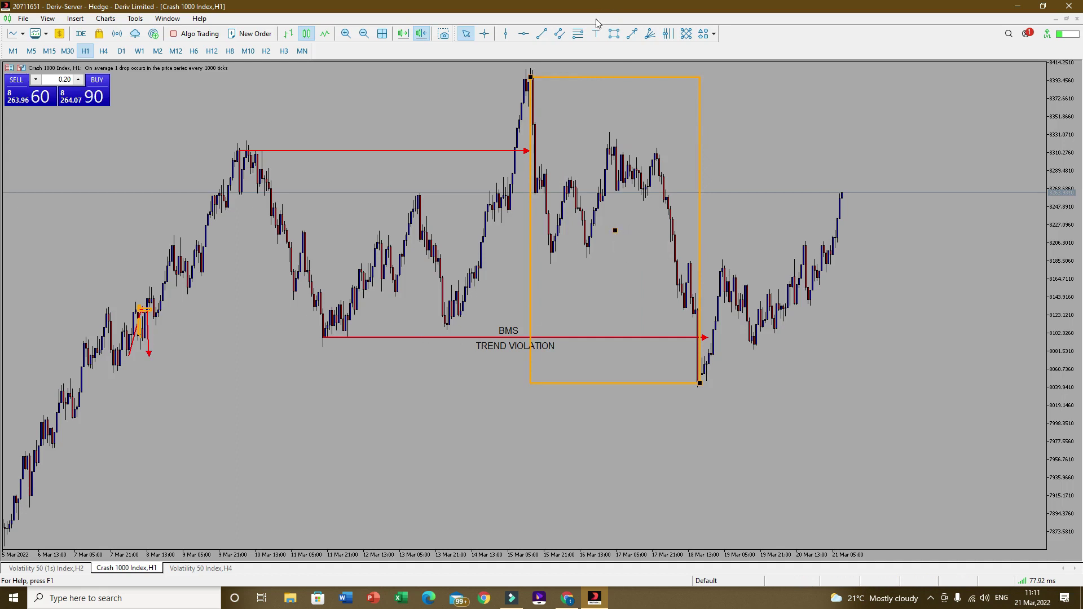
click(524, 34)
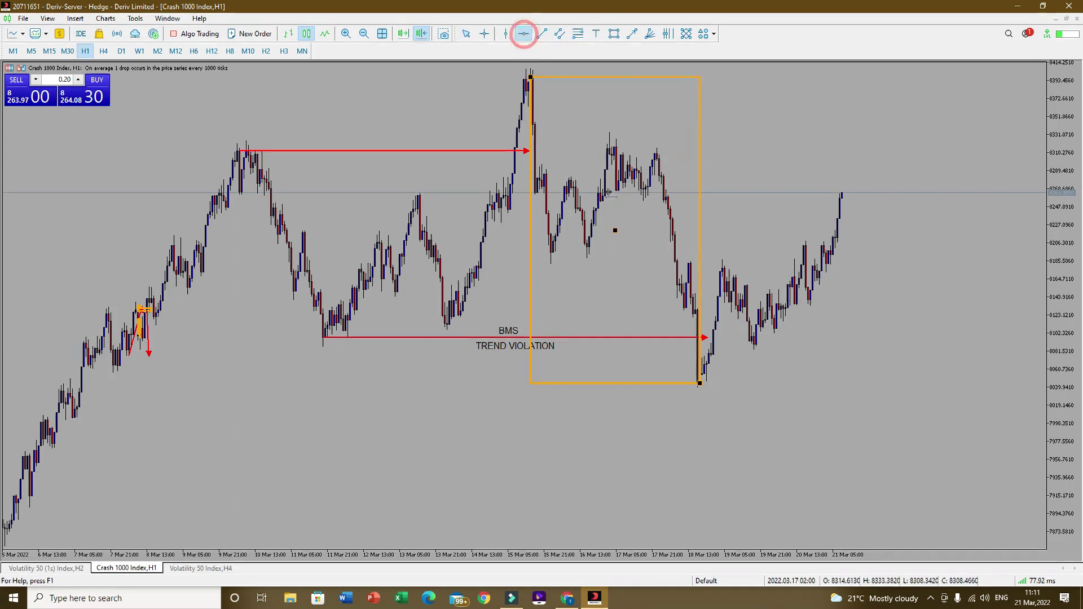
click(615, 231)
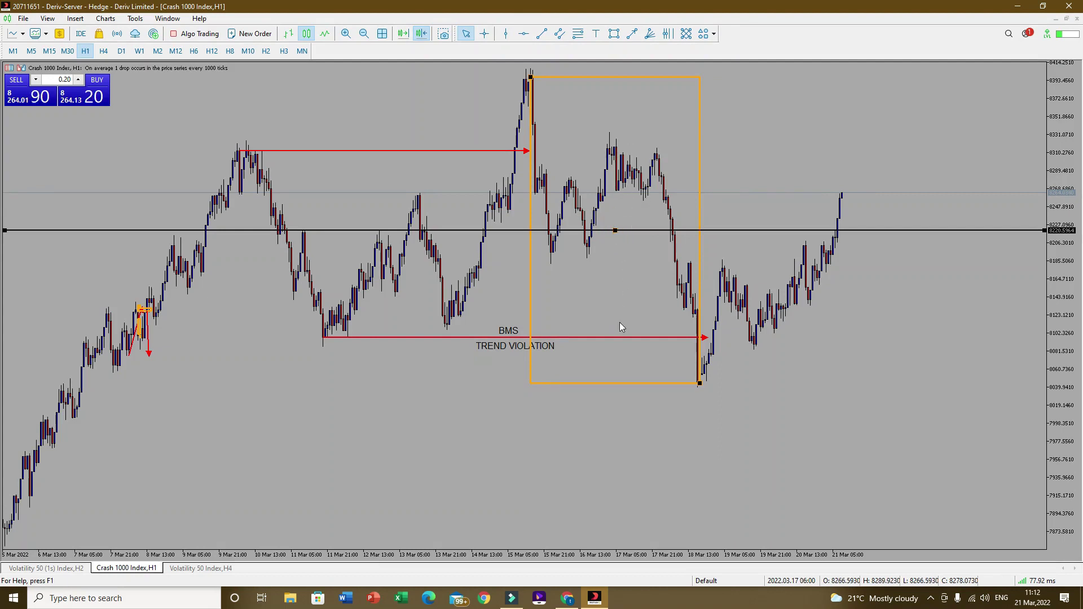
Draw a thin rectangle extending from the 15 March high past the latest candle, with an arrow from it down to the chart's lower edge.
click(614, 34)
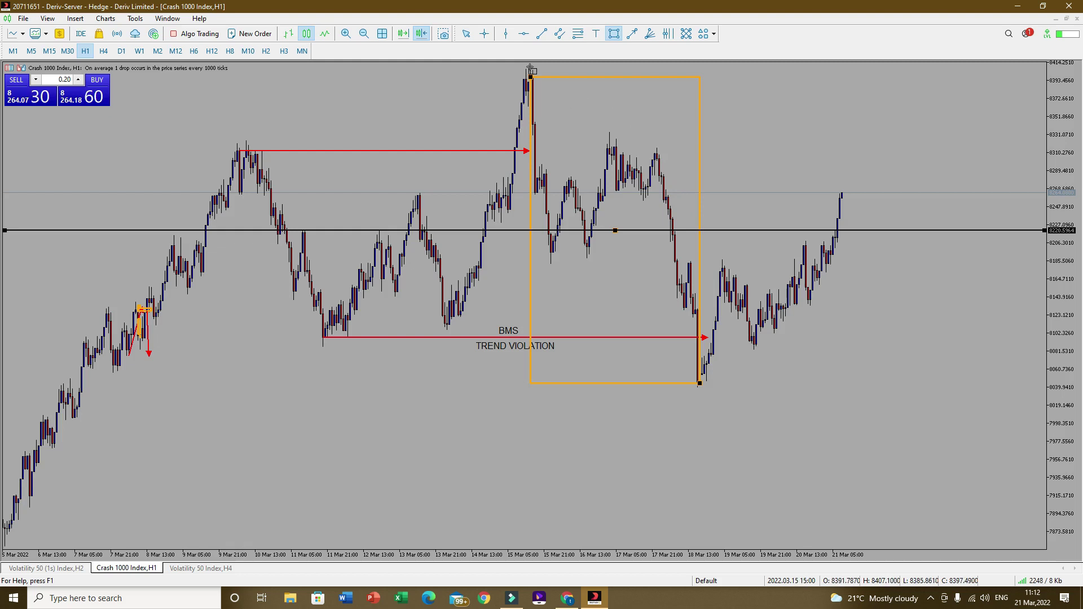
mouse_move(530, 67)
mouse_down()
mouse_move(685, 100)
mouse_move(994, 97)
mouse_move(975, 328)
mouse_move(978, 546)
mouse_up()
click(634, 35)
click(975, 544)
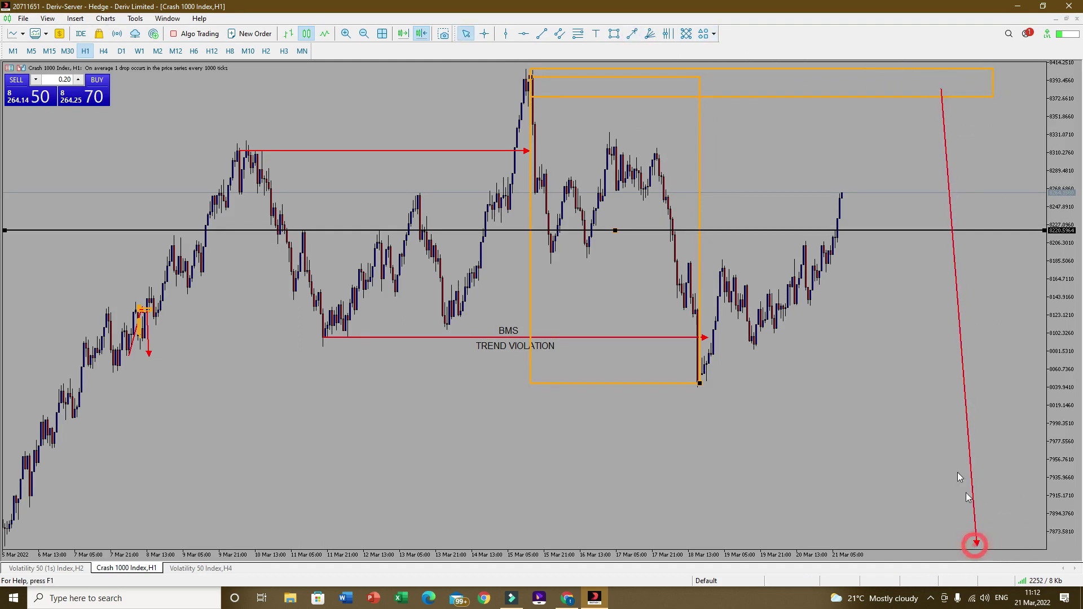
Draw a thin rectangle extending from the late 17 March swing high and shift it slightly up to cover the high.
click(614, 33)
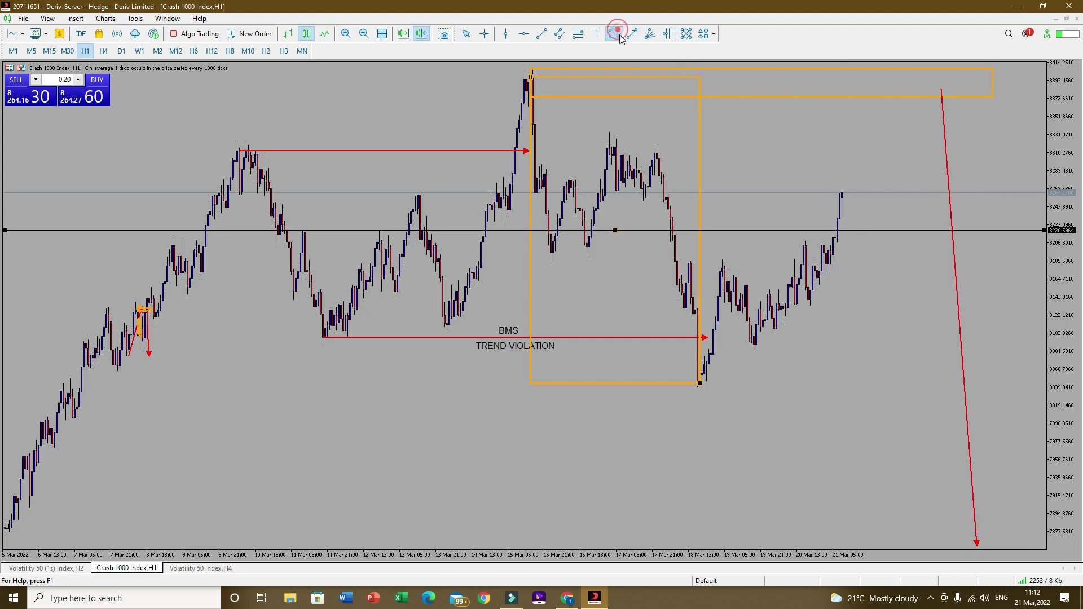
drag(655, 152, 998, 182)
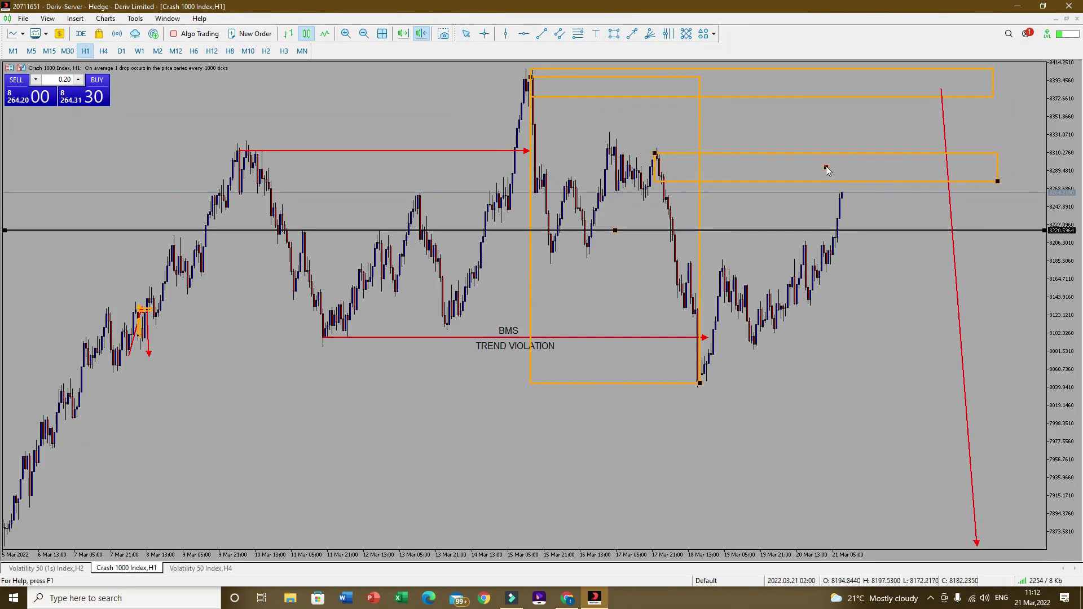
drag(826, 167, 821, 163)
click(752, 162)
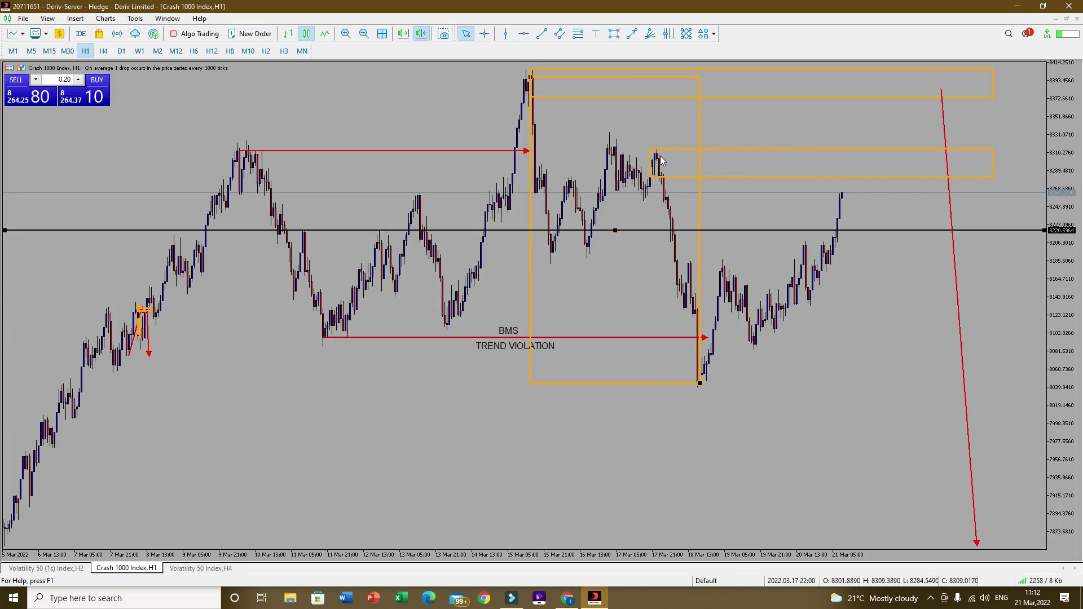
Draw a thin rectangle from the early 18 March drop past the latest candle, with projection arrows from it and the rectangle above toward the chart's lower edge.
click(616, 35)
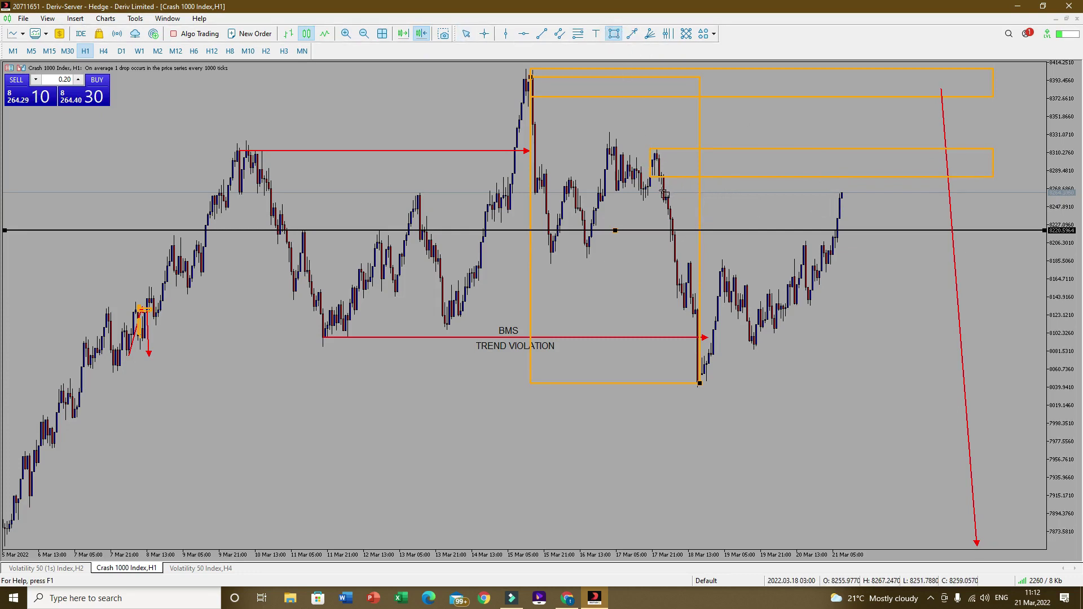
drag(663, 189, 993, 203)
click(632, 33)
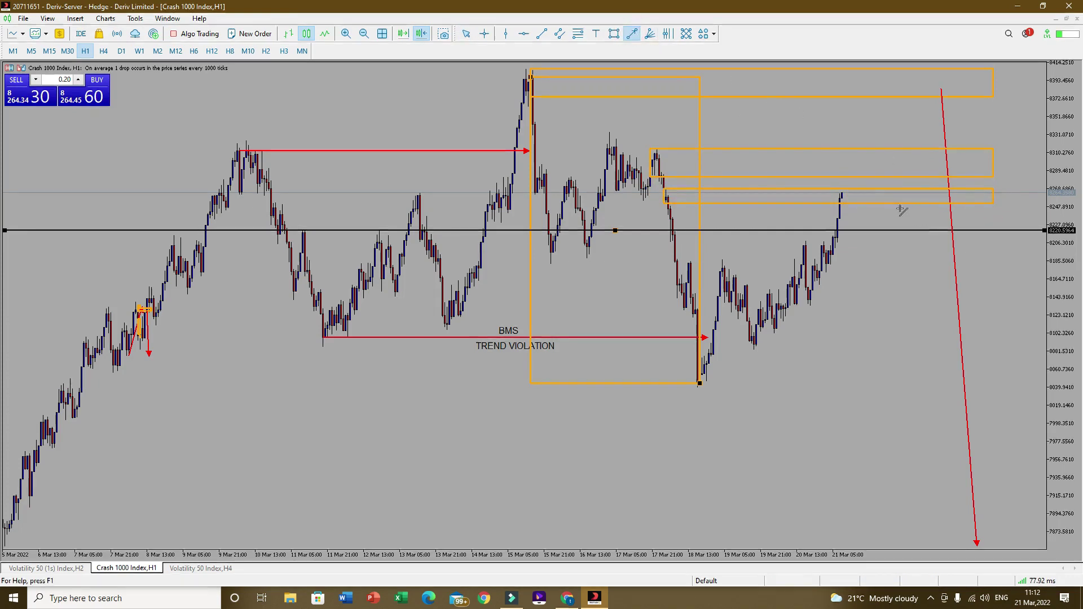
drag(882, 193, 906, 528)
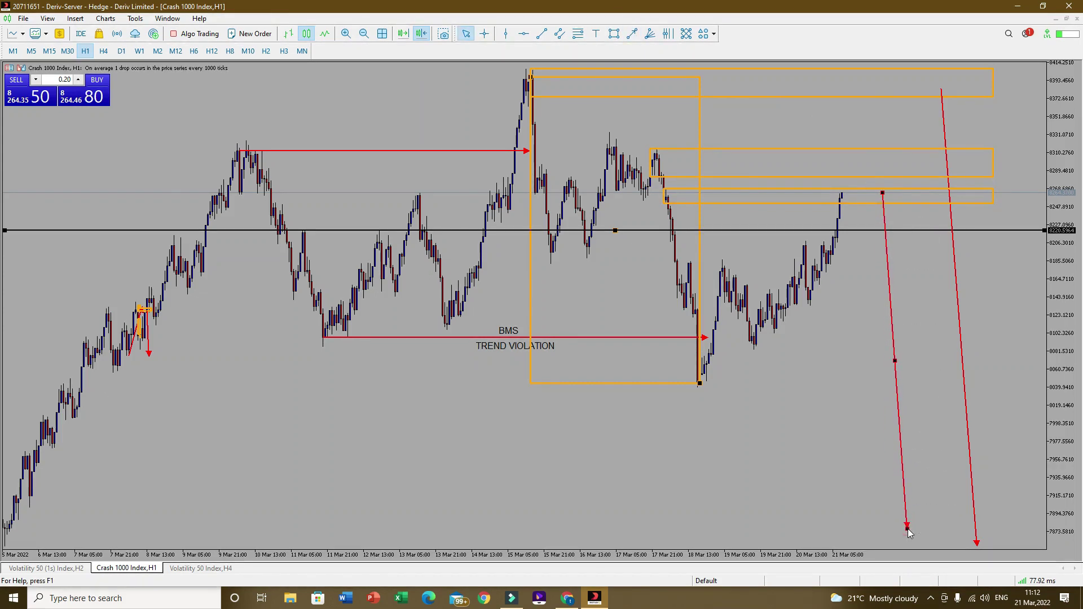
click(632, 34)
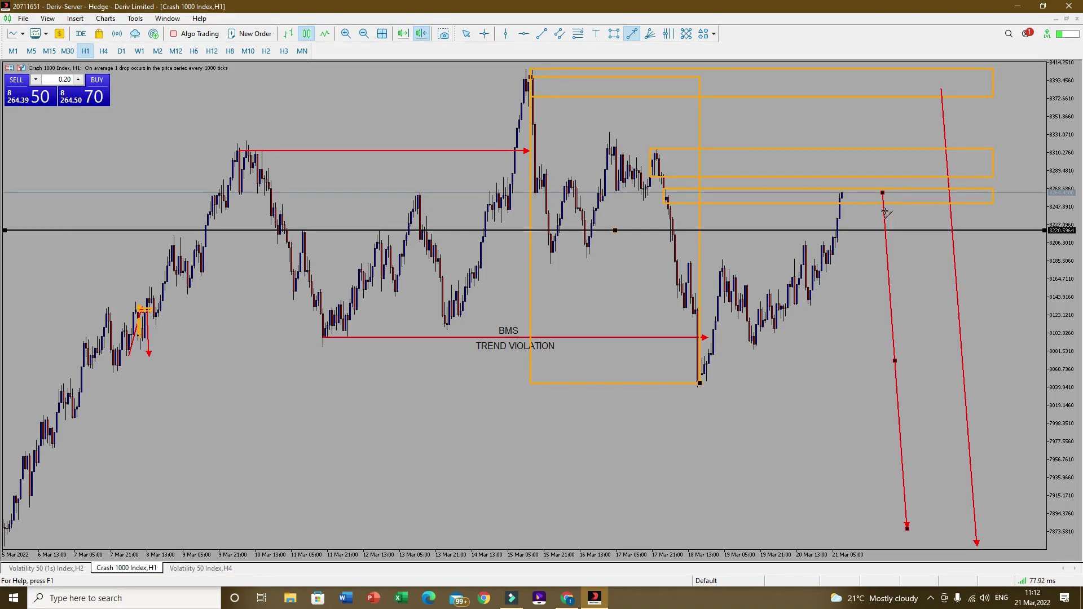
drag(905, 158, 938, 544)
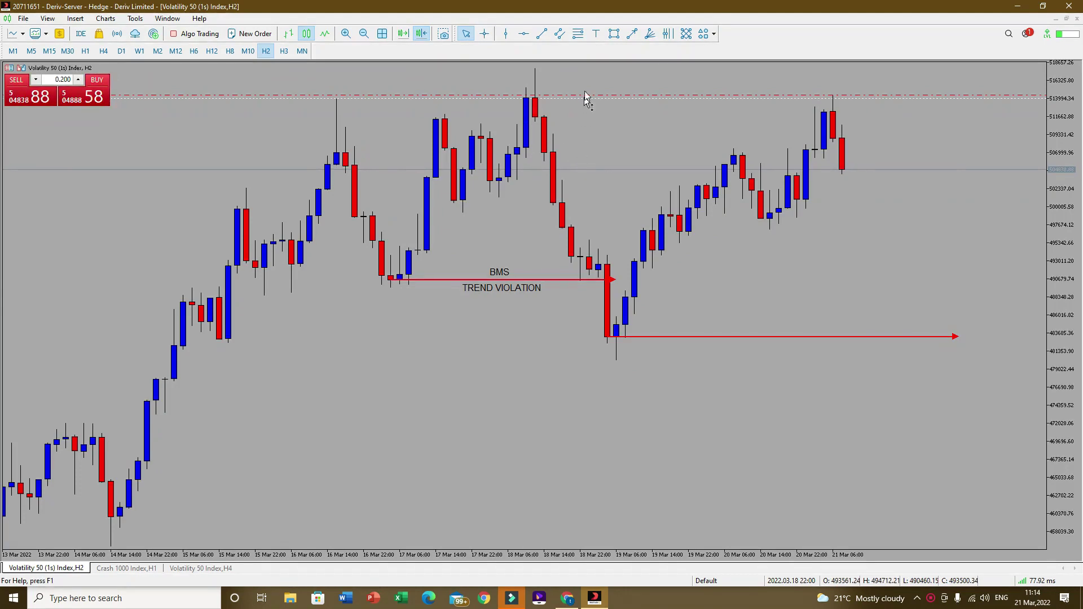
On the Volatility 50 (1s) Index H2 chart, draw a Fibonacci retracement from the late 18 March low up to the preceding swing high.
click(577, 34)
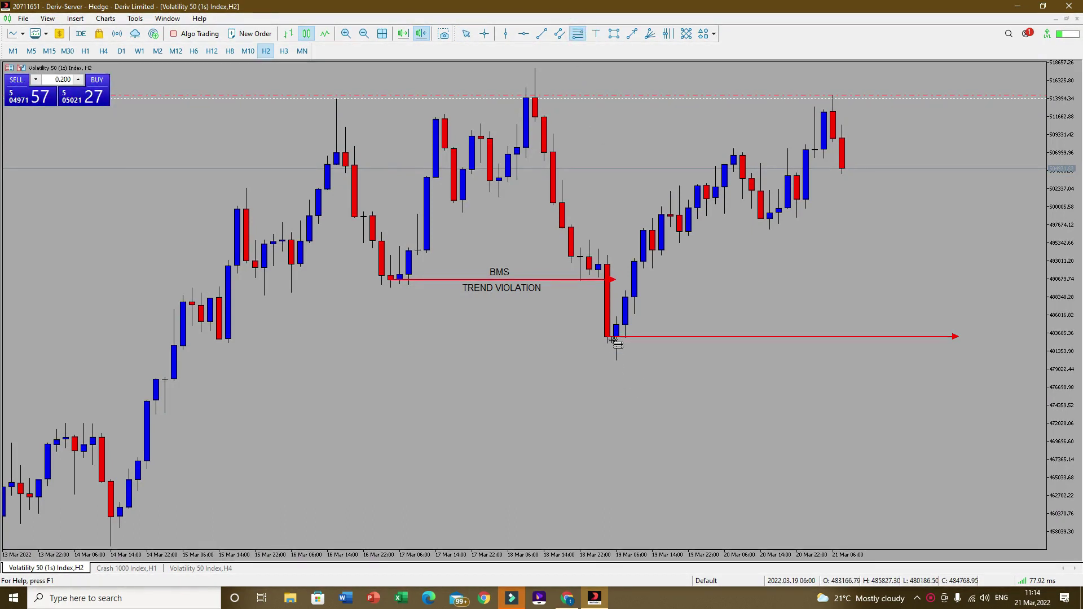
drag(612, 339, 506, 98)
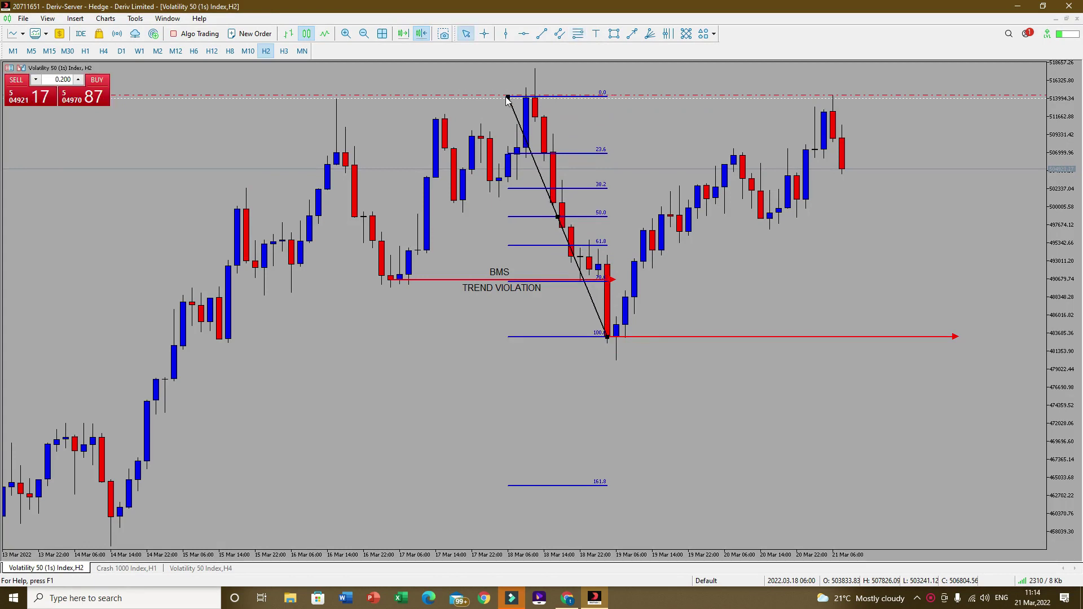
click(557, 220)
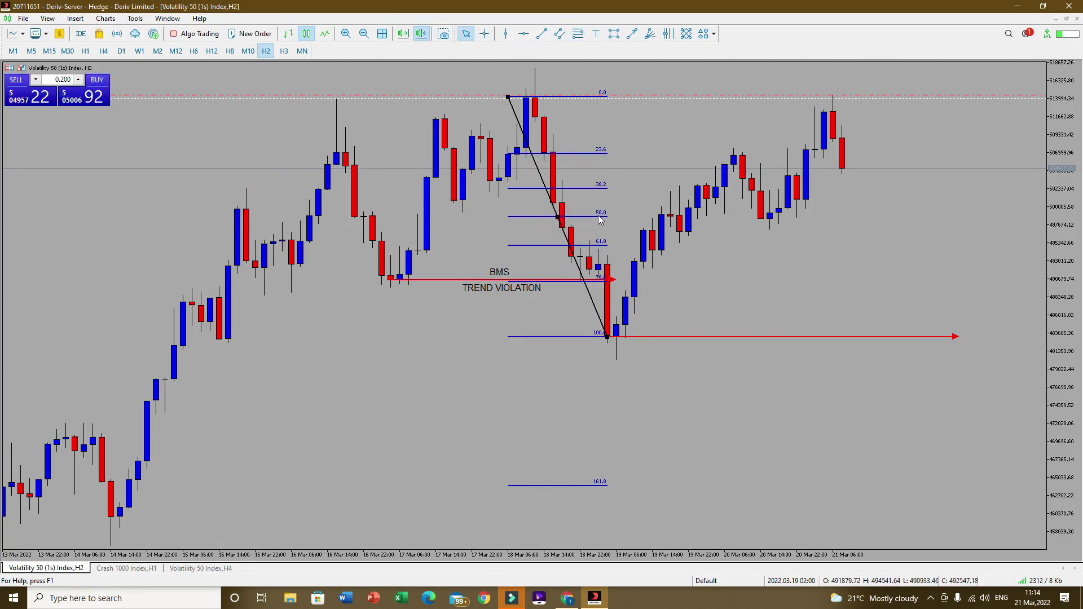
Box the area from the 50.0 level to the 18 March high past the latest candle, and extend a supply-zone rectangle from the high's last bullish candle.
click(615, 33)
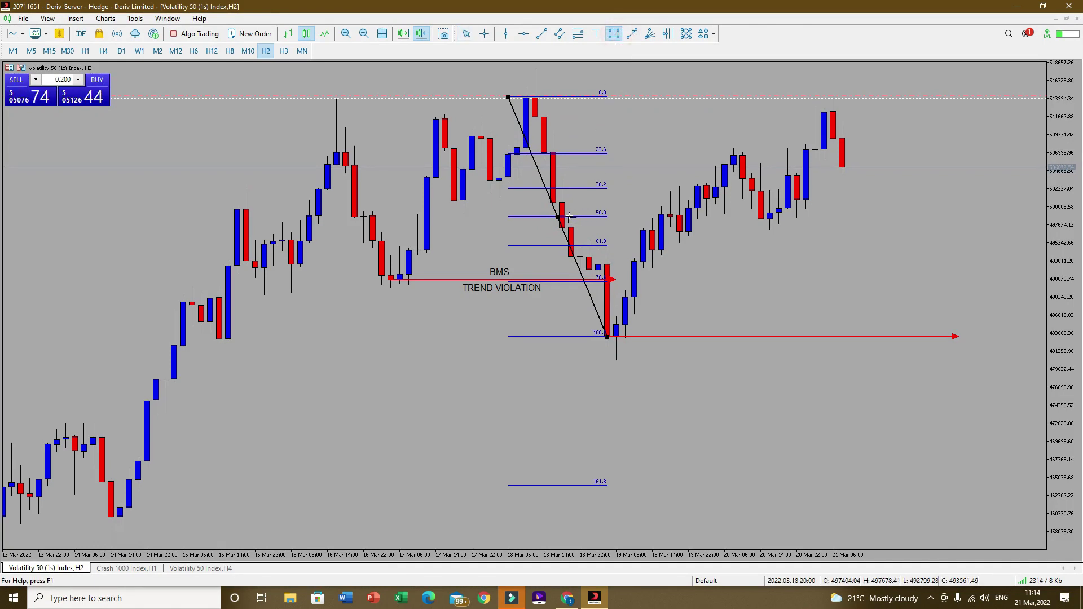
drag(570, 216, 877, 68)
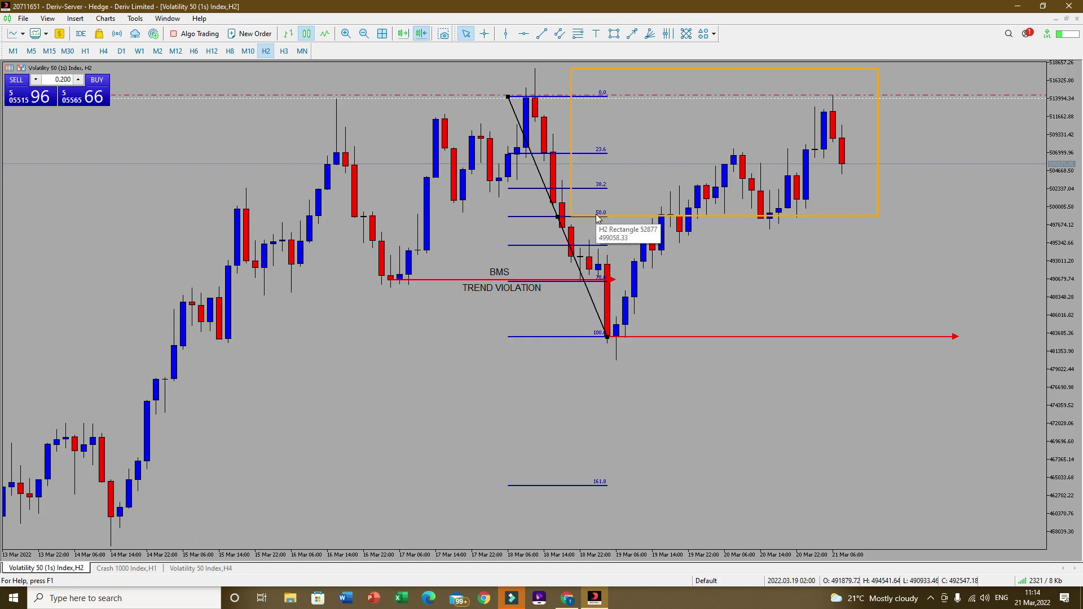
click(615, 35)
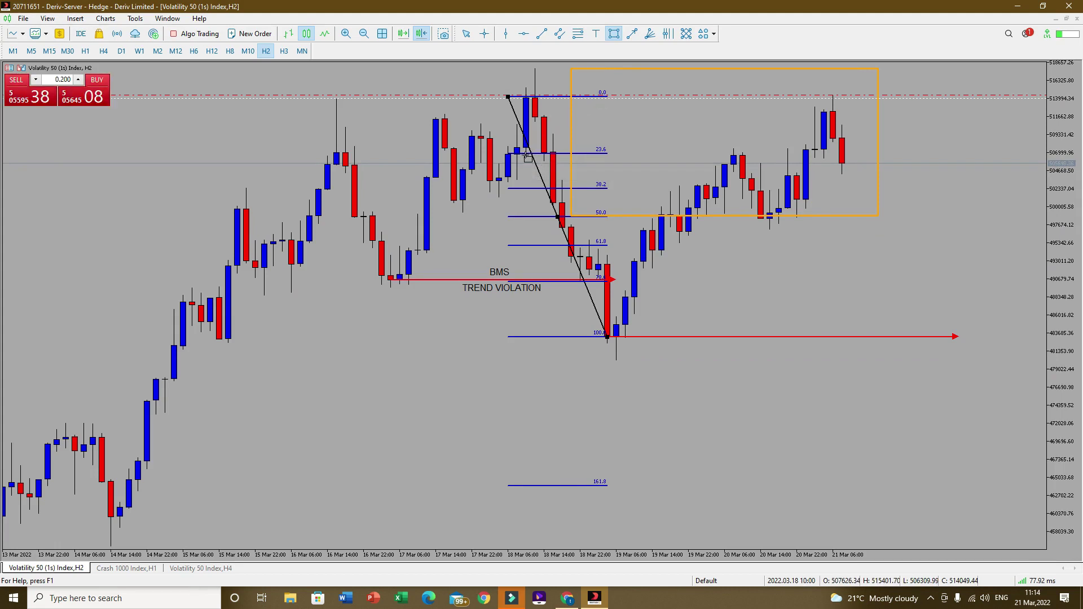
mouse_move(527, 155)
mouse_down()
mouse_move(567, 134)
mouse_move(878, 85)
mouse_up()
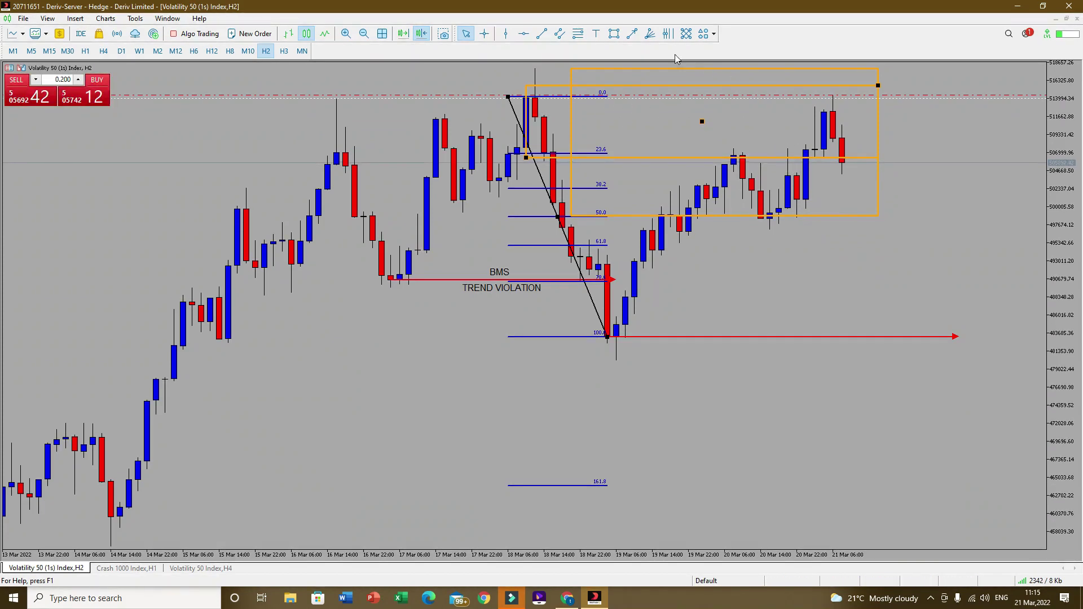
Draw a projection arrow from beside the latest candles inside the supply zone down to the horizontal red arrow at the 100.0 level.
click(634, 35)
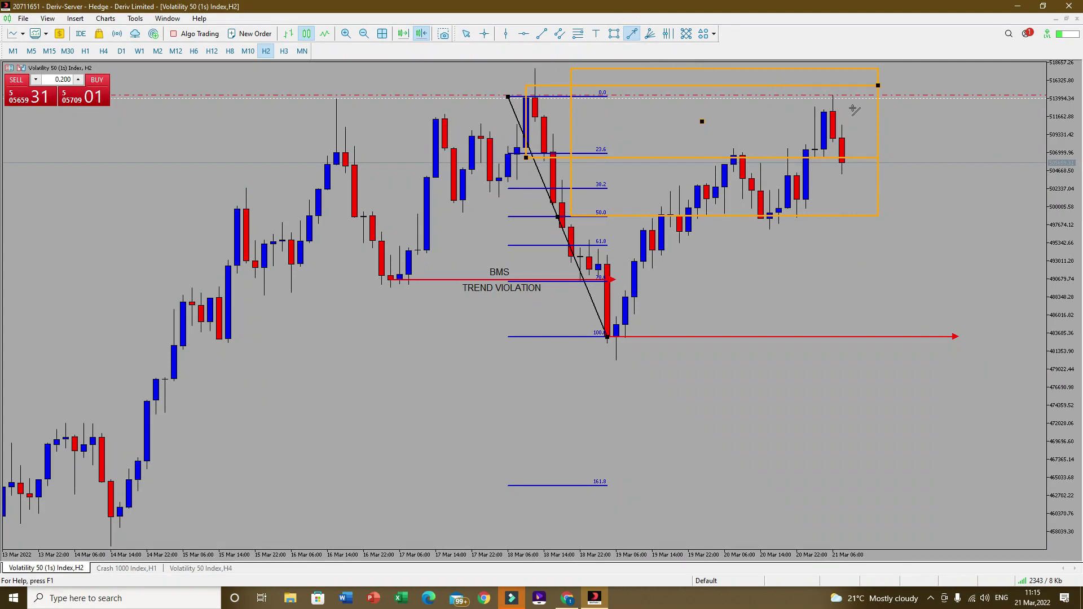
drag(853, 107, 872, 340)
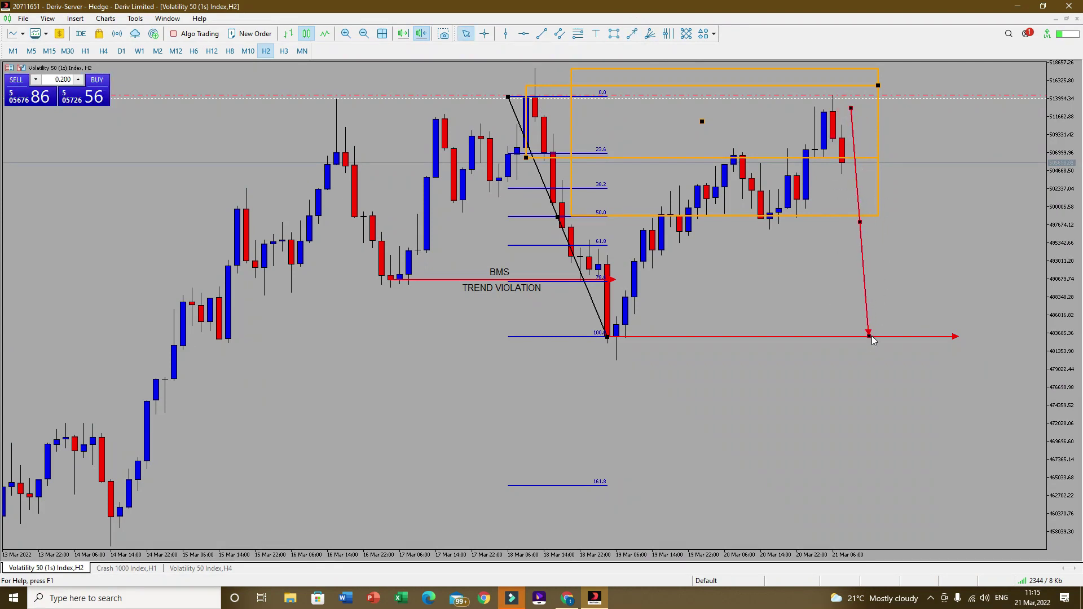
double_click(860, 223)
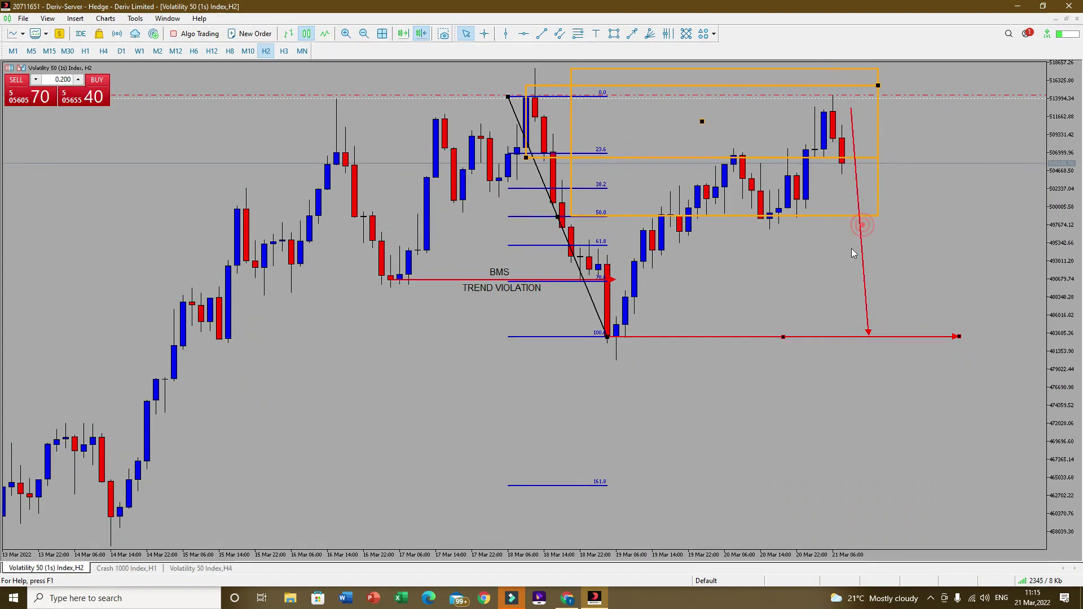
click(779, 334)
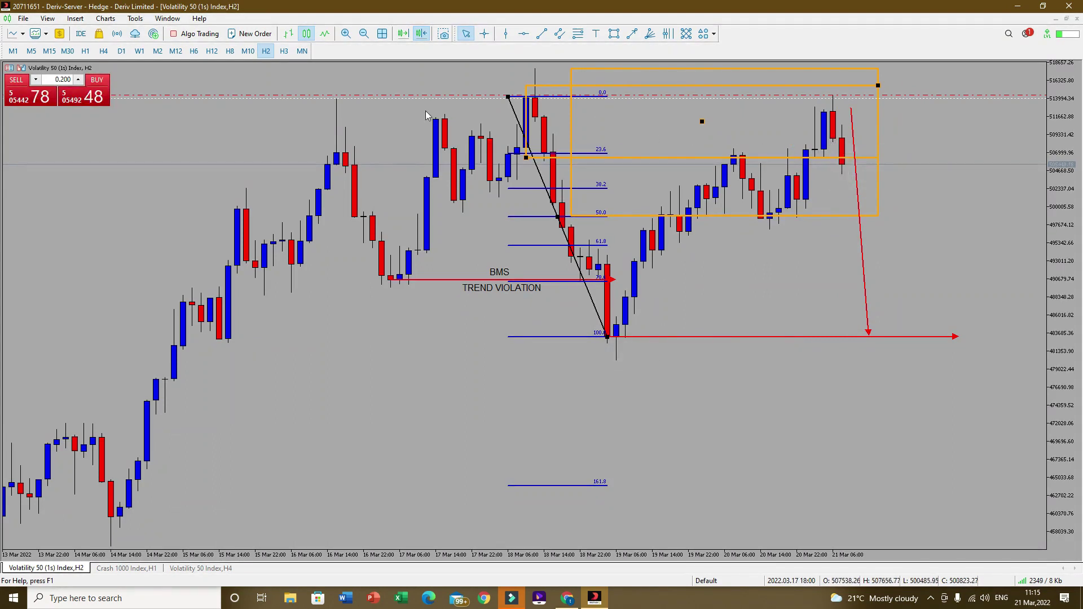
Turn off One Click Trading on the Volatility 50 (1s) Index chart.
right_click(333, 137)
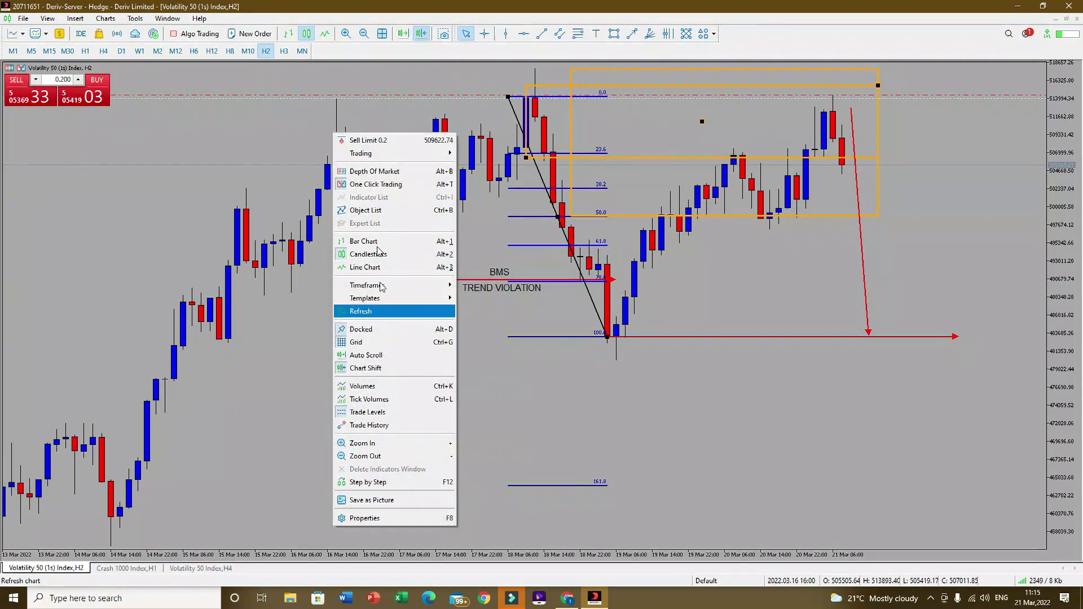
click(372, 184)
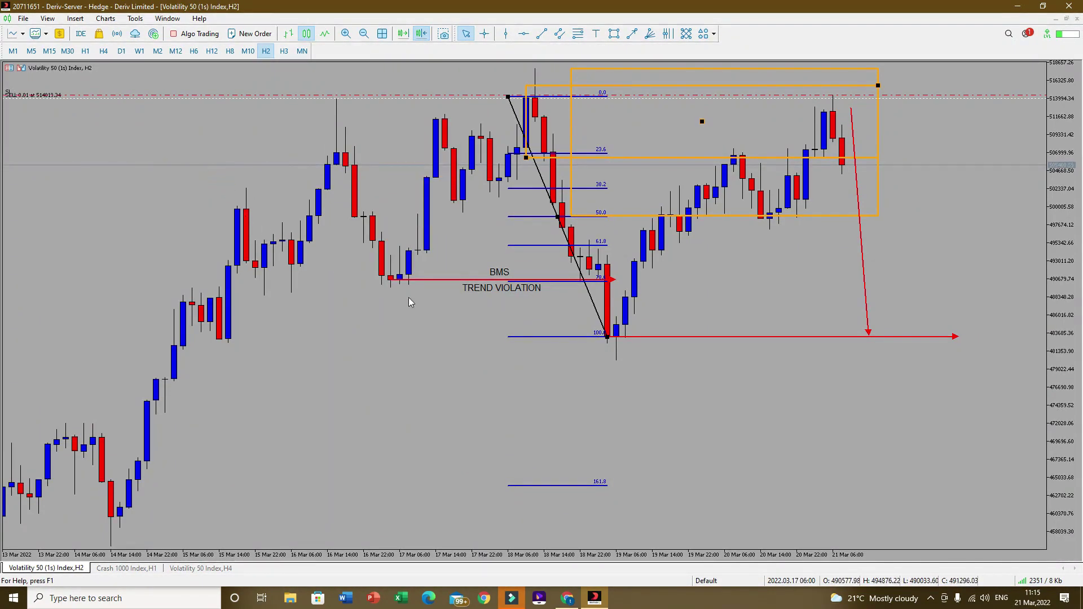